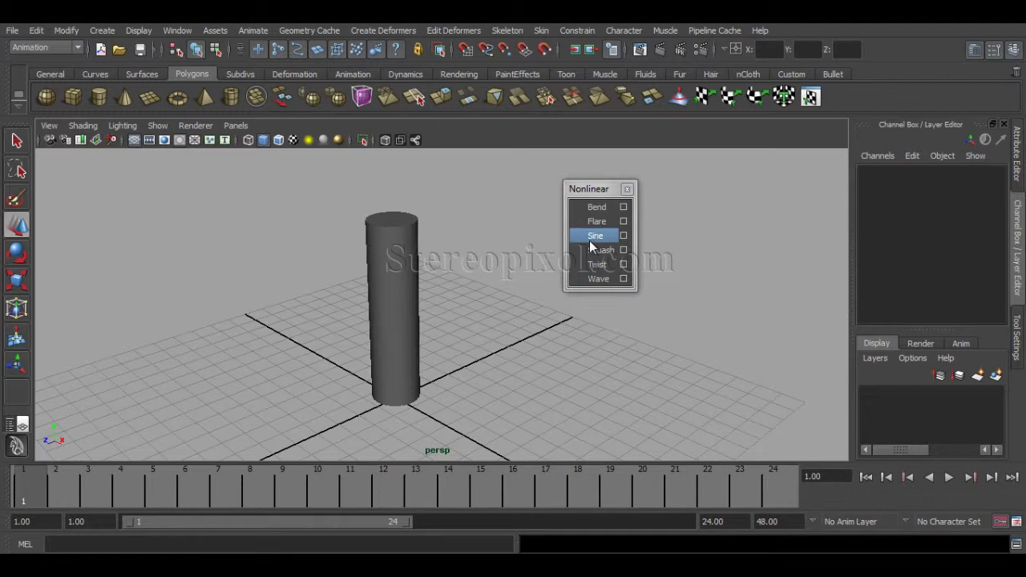
# - Orbit around the scene and select the polygon cylinder pCylinder1
pyautogui.keyDown('alt'); pyautogui.moveTo(412, 348); pyautogui.dragTo(490, 363); pyautogui.keyUp('alt')
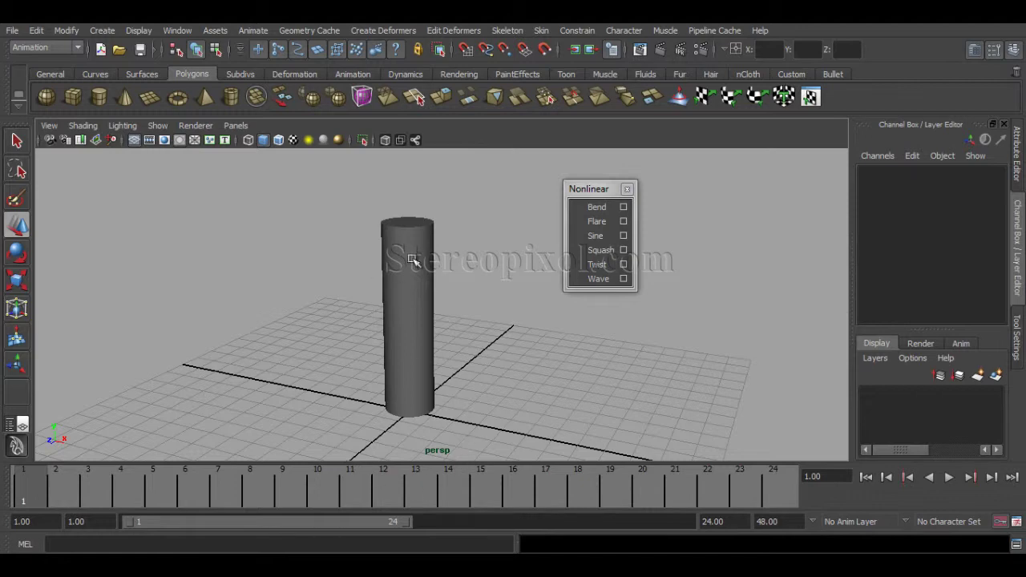
pyautogui.keyDown('alt'); pyautogui.moveTo(422, 322); pyautogui.dragTo(446, 348); pyautogui.keyUp('alt')
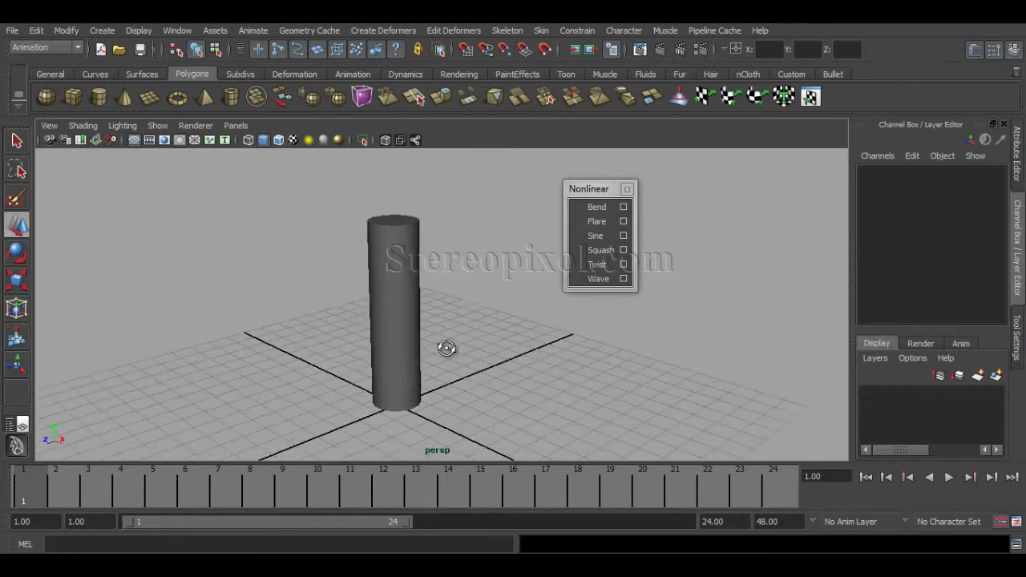
pyautogui.keyDown('alt'); pyautogui.moveTo(454, 297); pyautogui.dragTo(499, 374); pyautogui.keyUp('alt')
pyautogui.click(440, 325)
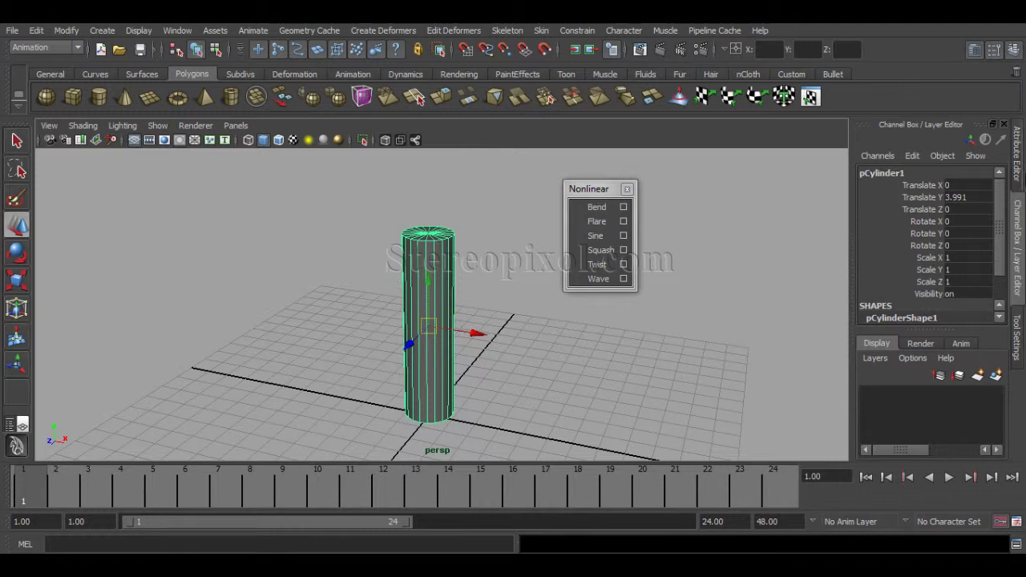
# - Set polyCylinder1's Subdivisions Height to 12 with a virtual slider drag
pyautogui.scroll(-2, 1003, 220)
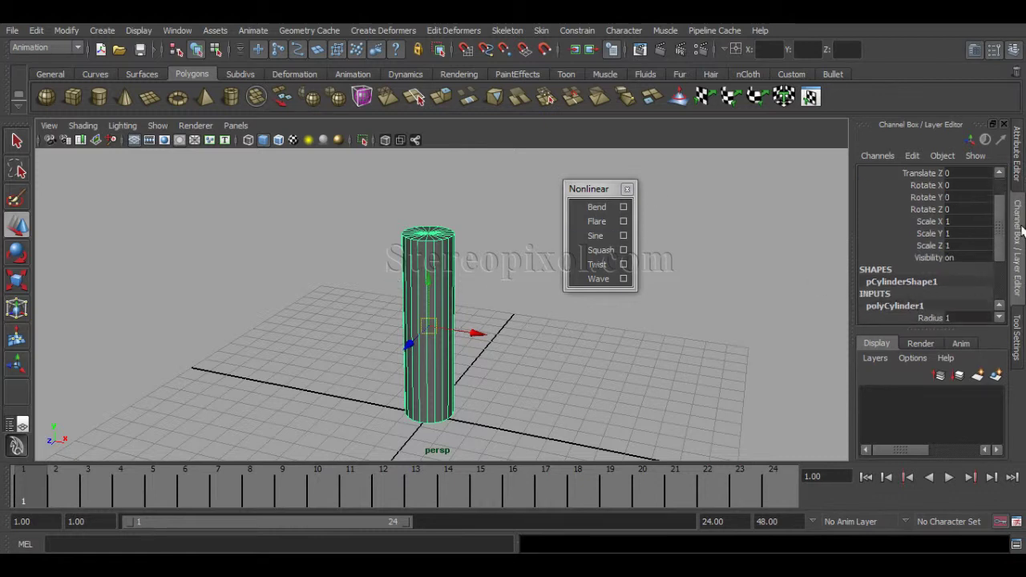
pyautogui.scroll(-3, 1001, 256)
pyautogui.click(923, 272)
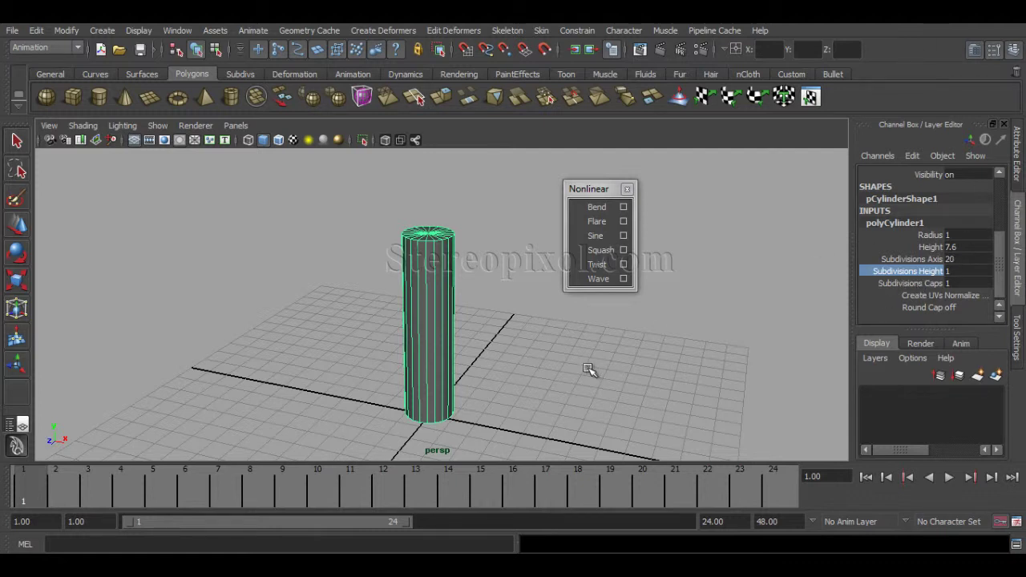
pyautogui.moveTo(585, 353); pyautogui.dragTo(666, 351, button='middle')
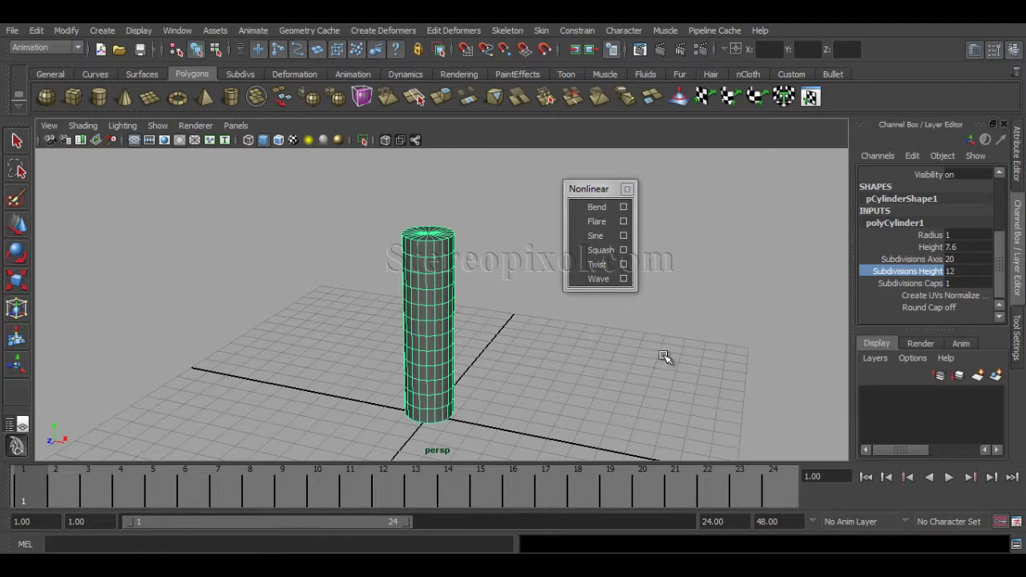
pyautogui.moveTo(485, 391)
pyautogui.keyDown('alt'); pyautogui.mouseDown()
pyautogui.moveTo(538, 353)
pyautogui.moveTo(522, 392)
pyautogui.moveTo(499, 393)
pyautogui.mouseUp(); pyautogui.keyUp('alt')
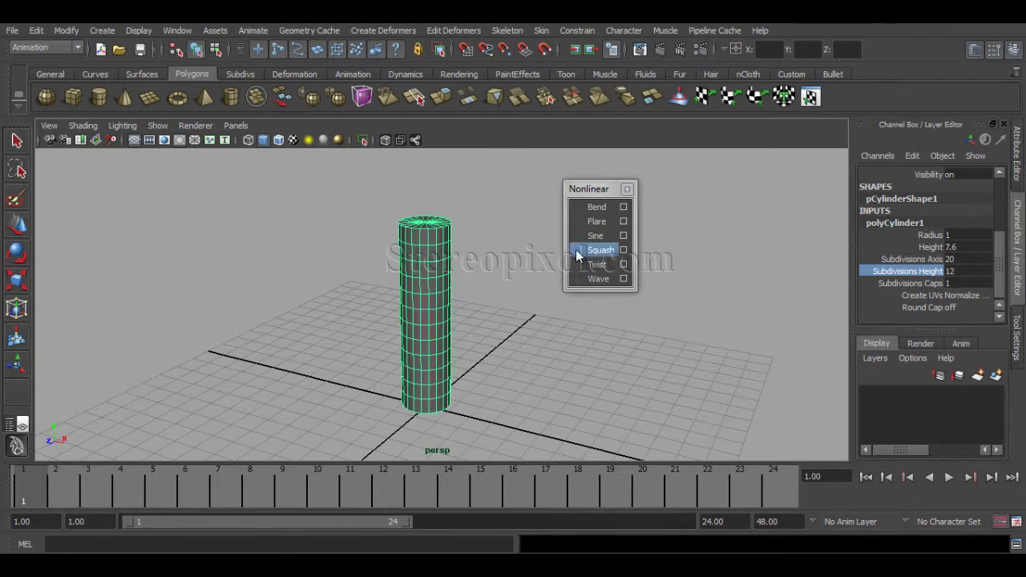
# - Create a Sine nonlinear deformer on the cylinder using reset default options
pyautogui.click(622, 235)
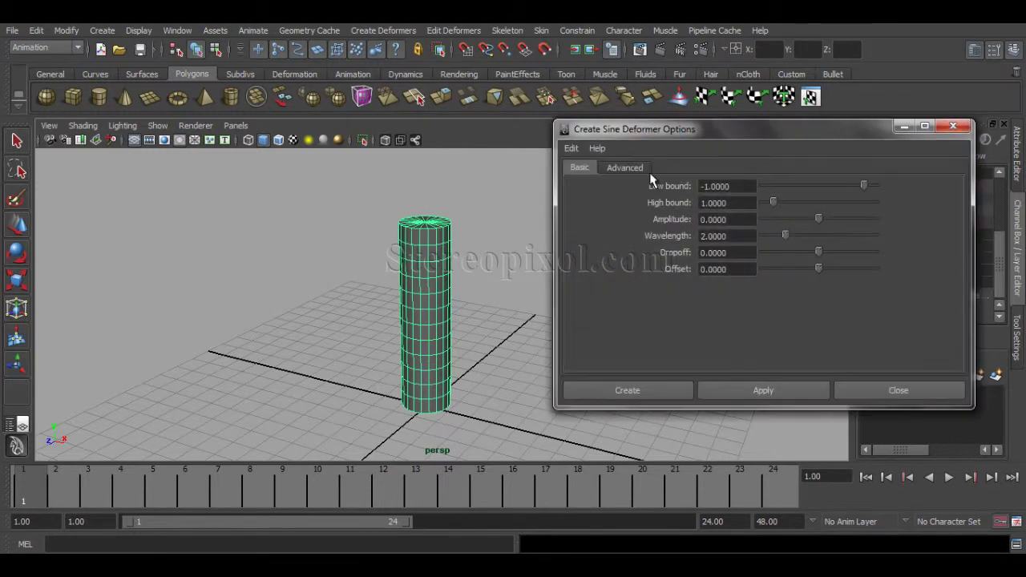
pyautogui.click(571, 149)
pyautogui.click(577, 179)
pyautogui.click(627, 391)
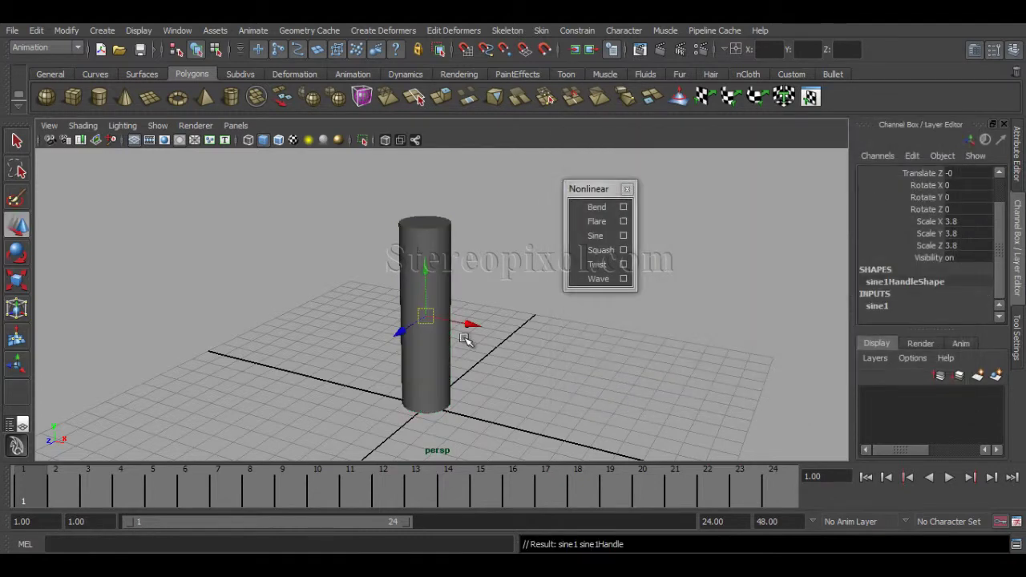
# - Switch to wireframe and bring sine1's Envelope, Amplitude and Wavelength into view
pyautogui.press('4')
pyautogui.keyDown('alt'); pyautogui.moveTo(534, 390); pyautogui.dragTo(503, 395); pyautogui.keyUp('alt')
pyautogui.moveTo(1003, 250); pyautogui.dragTo(1001, 289)
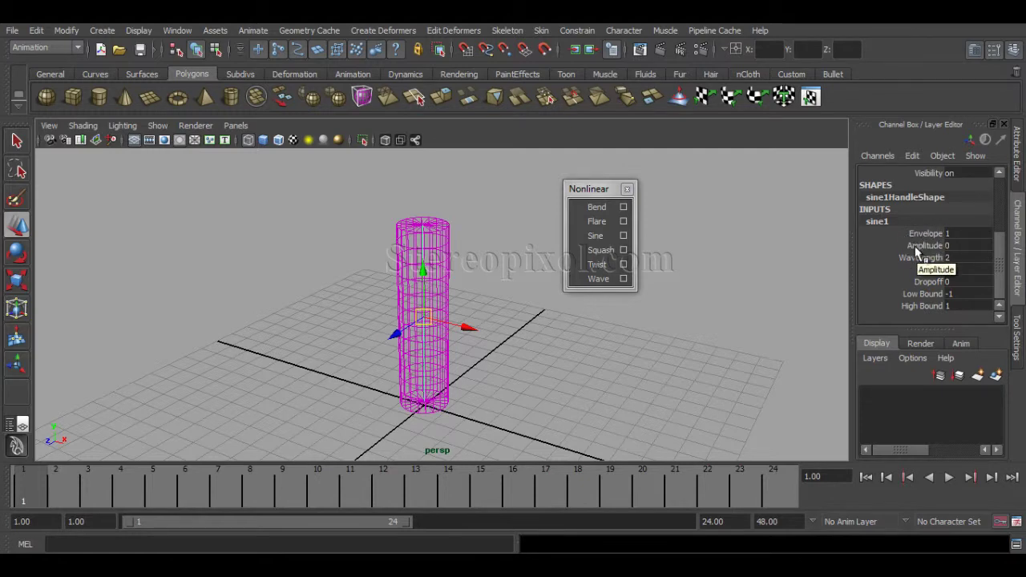
pyautogui.moveTo(524, 371)
pyautogui.keyDown('alt'); pyautogui.mouseDown()
pyautogui.moveTo(566, 371)
pyautogui.moveTo(508, 373)
pyautogui.mouseUp(); pyautogui.keyUp('alt')
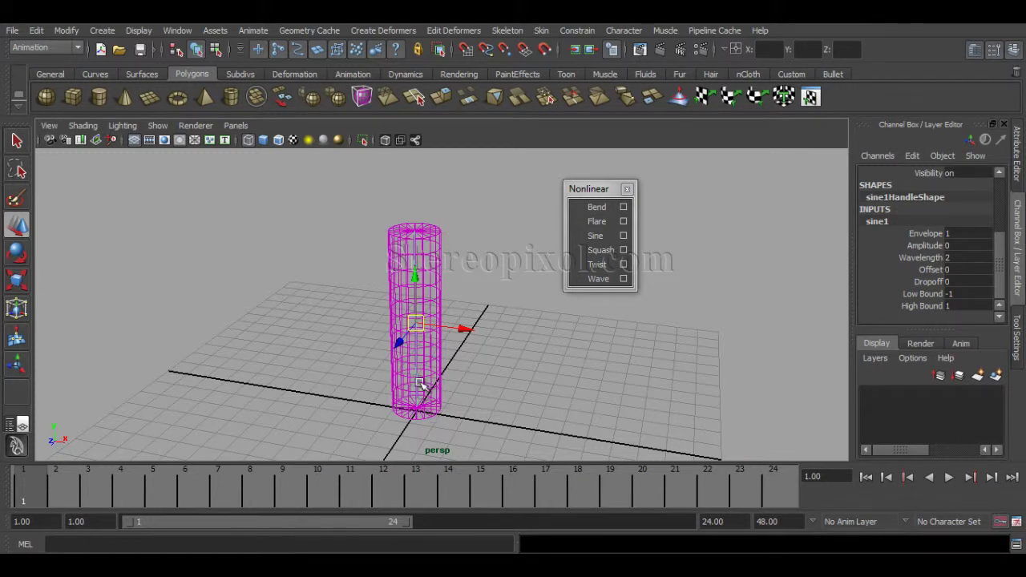
# - Raise sine1 Amplitude to 0.4, bending the cylinder into an S-shaped wave
pyautogui.click(926, 246)
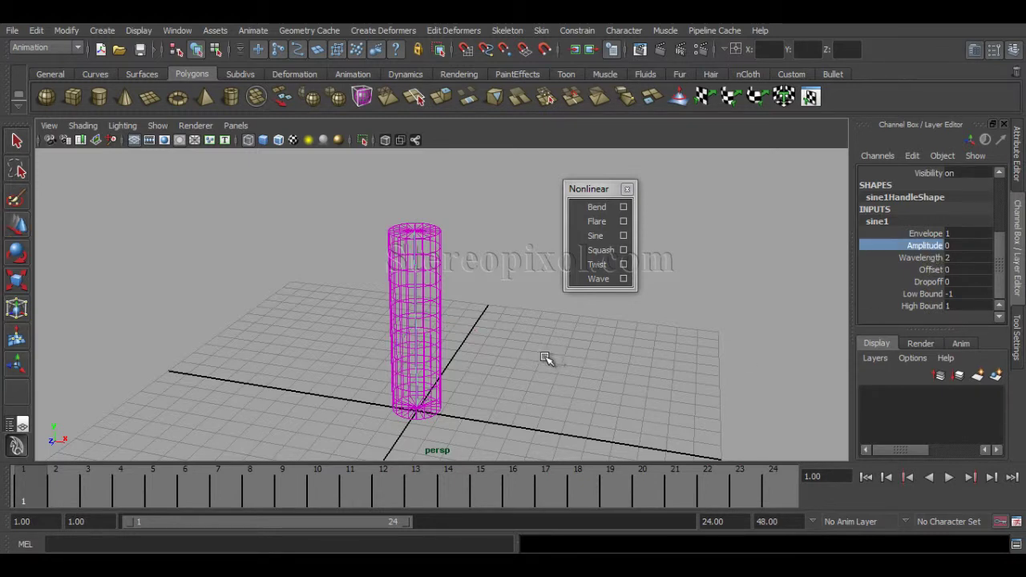
pyautogui.press('5')
pyautogui.moveTo(543, 357); pyautogui.dragTo(545, 358, button='middle')
pyautogui.keyDown('alt'); pyautogui.moveTo(543, 359); pyautogui.dragTo(545, 382); pyautogui.keyUp('alt')
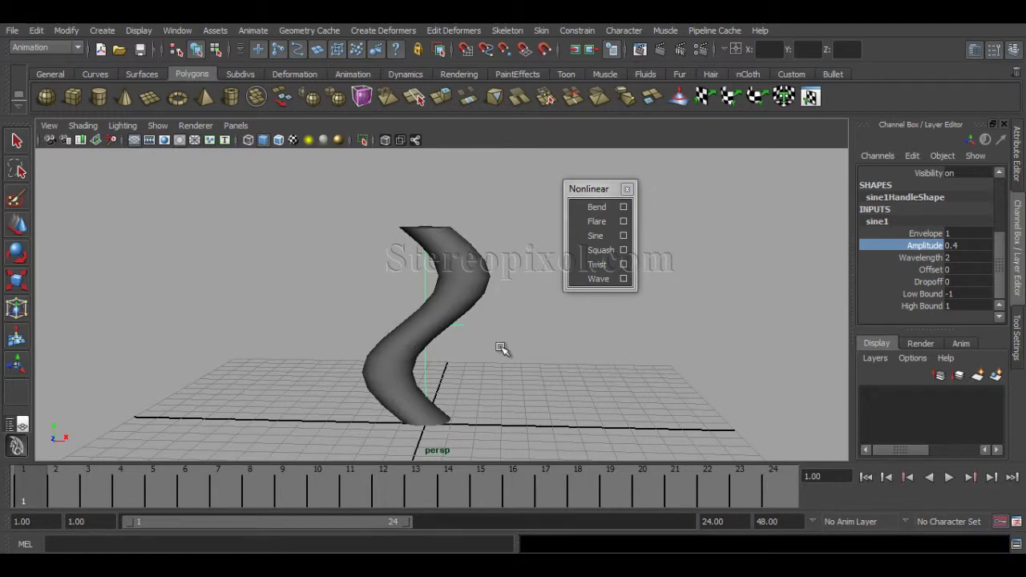
pyautogui.press('4')
pyautogui.moveTo(507, 352)
pyautogui.keyDown('alt'); pyautogui.mouseDown()
pyautogui.moveTo(417, 367)
pyautogui.moveTo(366, 355)
pyautogui.moveTo(531, 343)
pyautogui.moveTo(508, 345)
pyautogui.moveTo(520, 350)
pyautogui.mouseUp(); pyautogui.keyUp('alt')
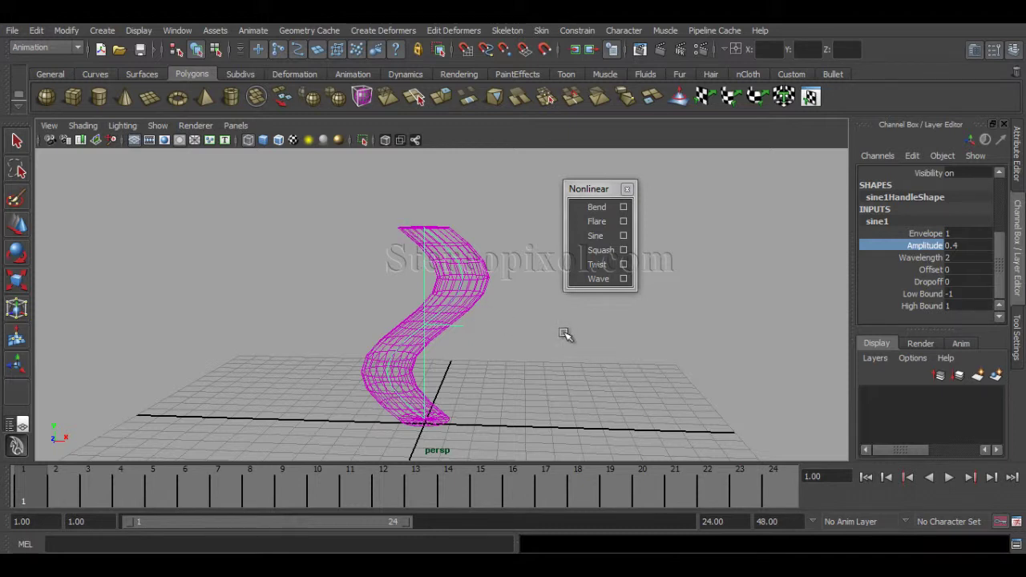
# - Shorten sine1 Wavelength to 0.6 and reduce Amplitude to 0.2
pyautogui.click(909, 257)
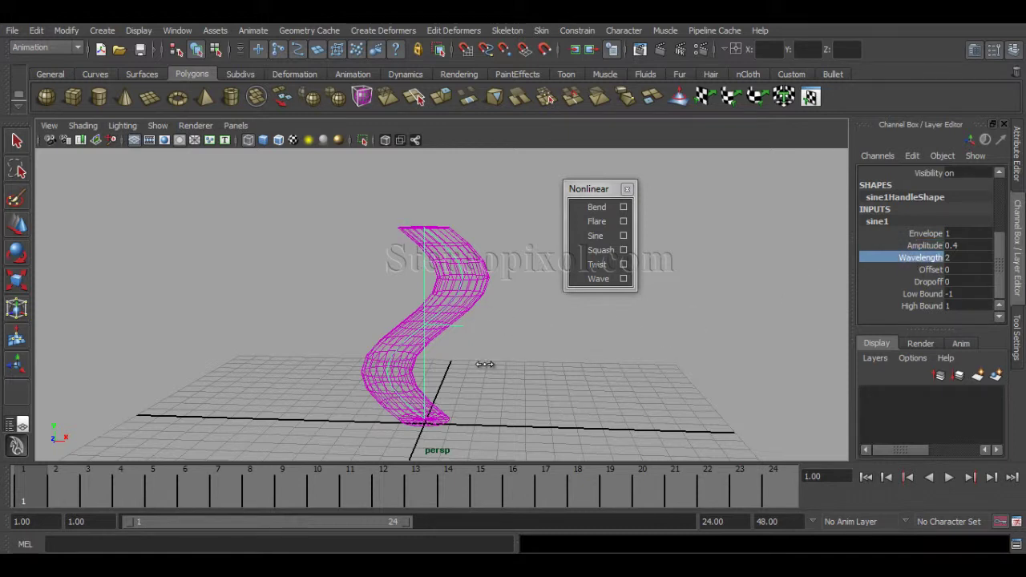
pyautogui.moveTo(486, 361); pyautogui.dragTo(495, 369, button='middle')
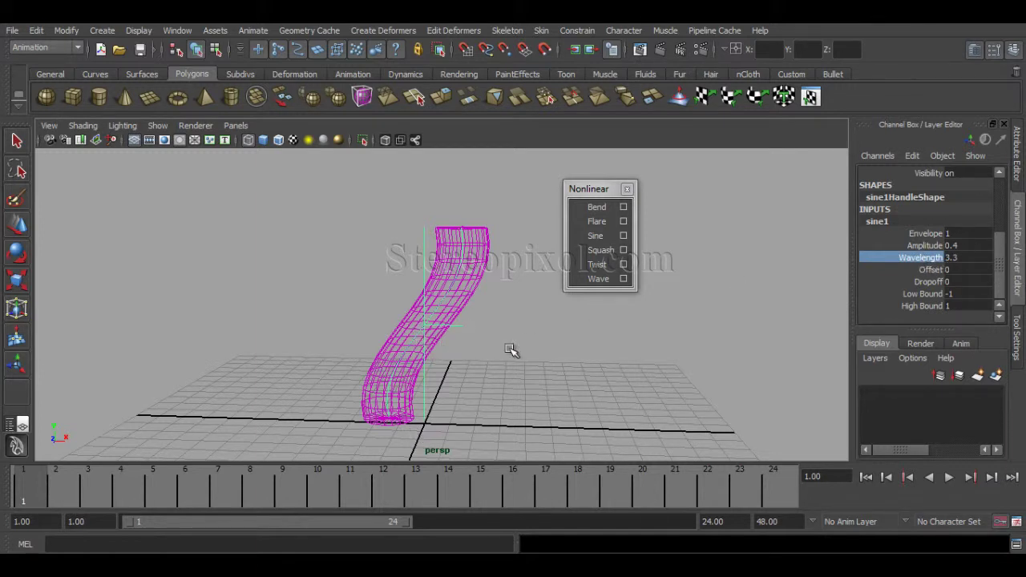
pyautogui.moveTo(510, 349); pyautogui.dragTo(629, 349, button='middle')
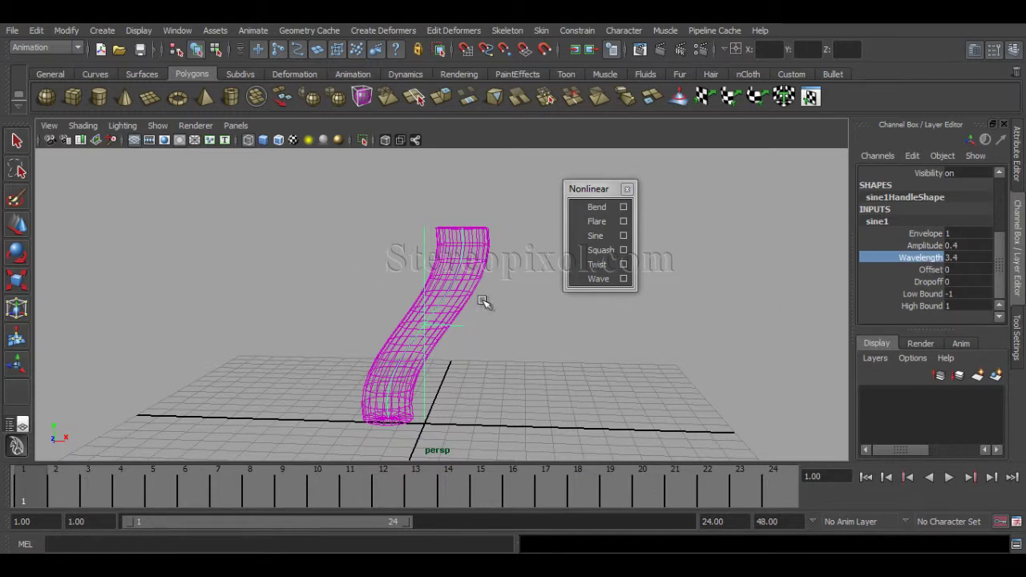
pyautogui.moveTo(756, 306); pyautogui.dragTo(734, 306, button='middle')
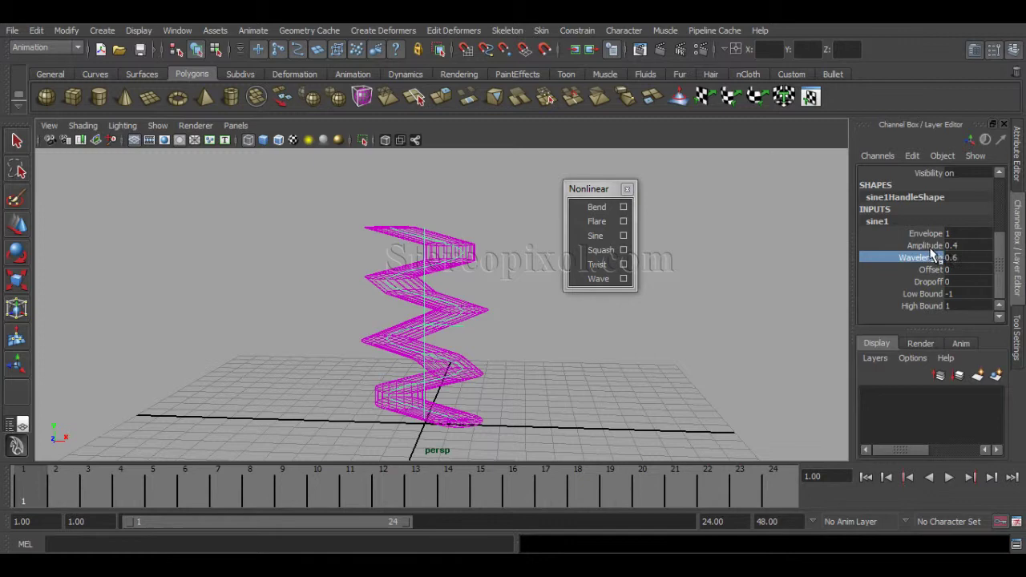
pyautogui.click(924, 245)
pyautogui.moveTo(737, 316); pyautogui.dragTo(740, 320, button='middle')
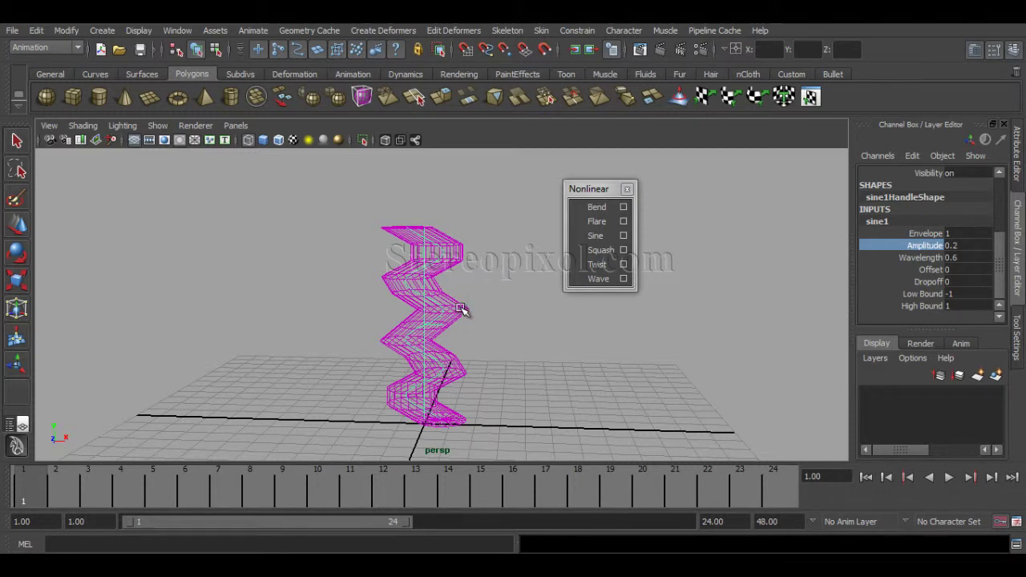
# - Select the shaded cylinder and start increasing polyCylinder1's Subdivisions Height
pyautogui.click(461, 308)
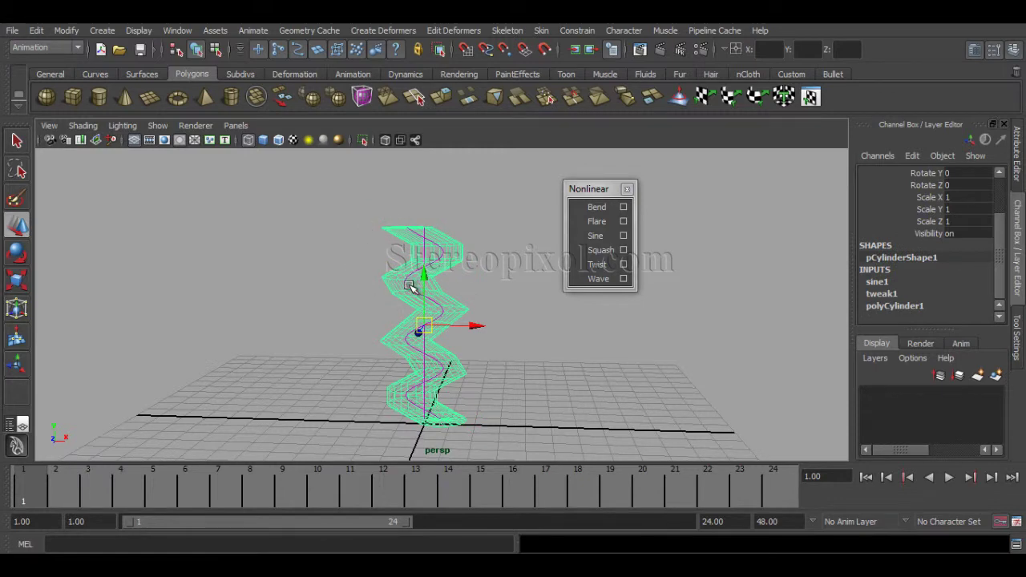
pyautogui.press('5')
pyautogui.moveTo(524, 328)
pyautogui.keyDown('alt'); pyautogui.mouseDown()
pyautogui.moveTo(516, 340)
pyautogui.moveTo(533, 332)
pyautogui.mouseUp(); pyautogui.keyUp('alt')
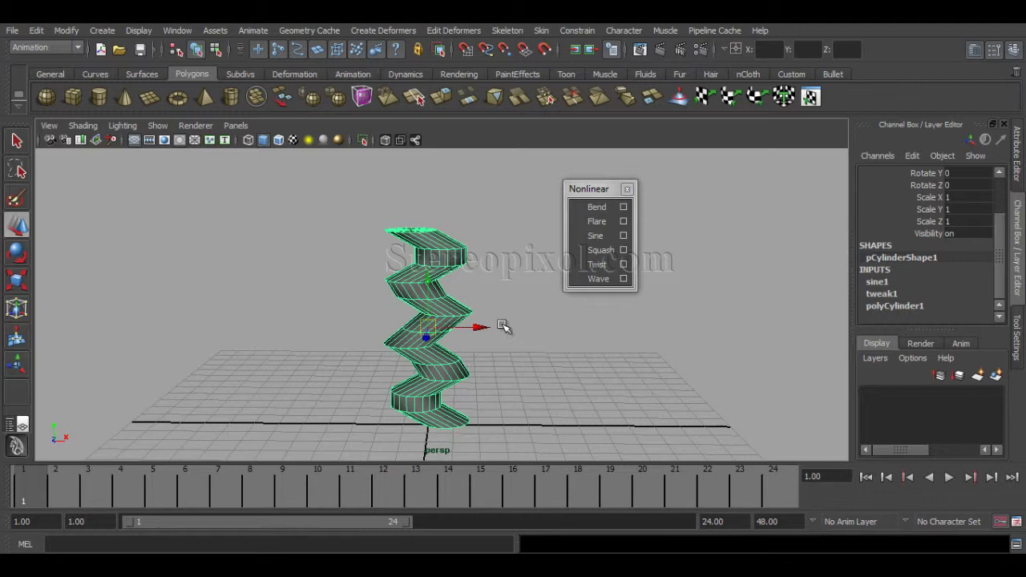
pyautogui.click(893, 307)
pyautogui.scroll(-2, 925, 297)
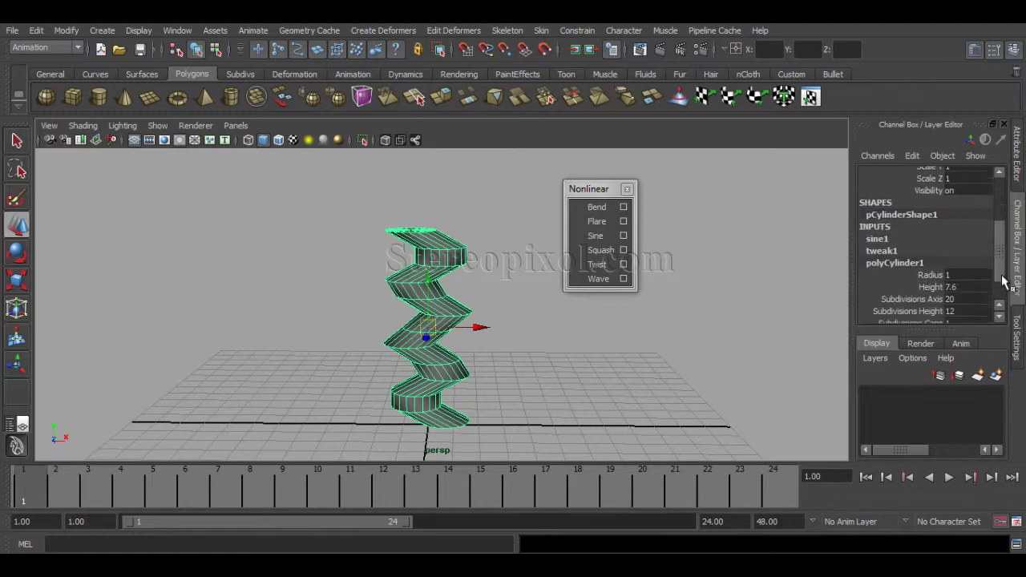
pyautogui.click(930, 271)
pyautogui.moveTo(614, 352); pyautogui.dragTo(769, 359, button='middle')
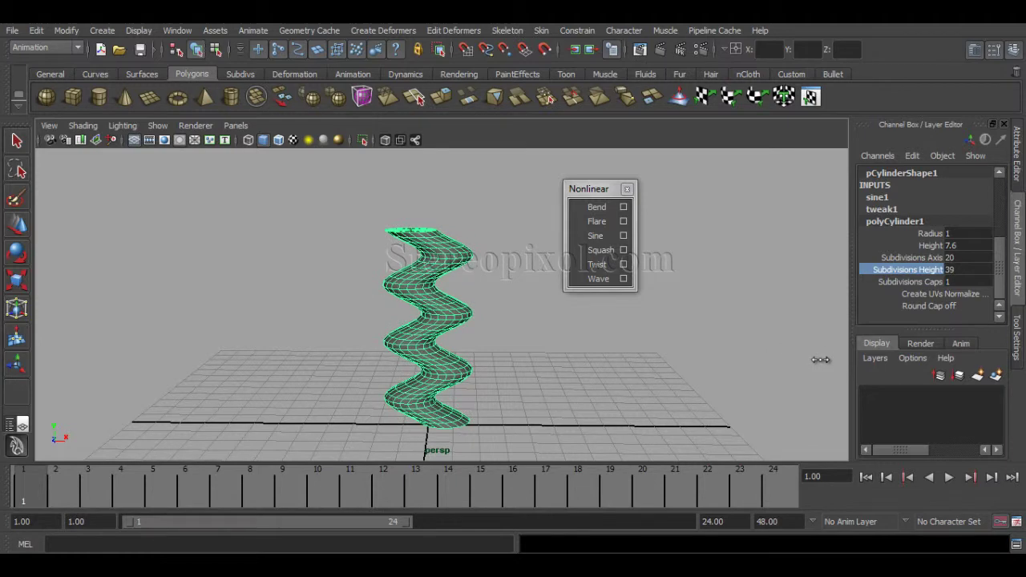
# - Reselect the cylinder, undo an accidental move, and set Subdivisions Height to 41
pyautogui.click(390, 347)
pyautogui.click(463, 311)
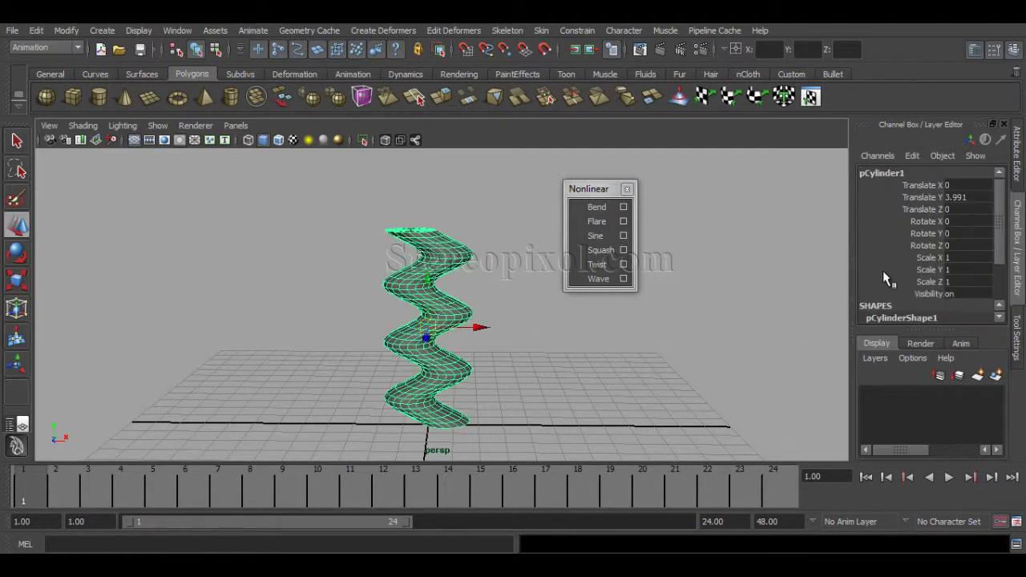
pyautogui.scroll(-2, 1003, 250)
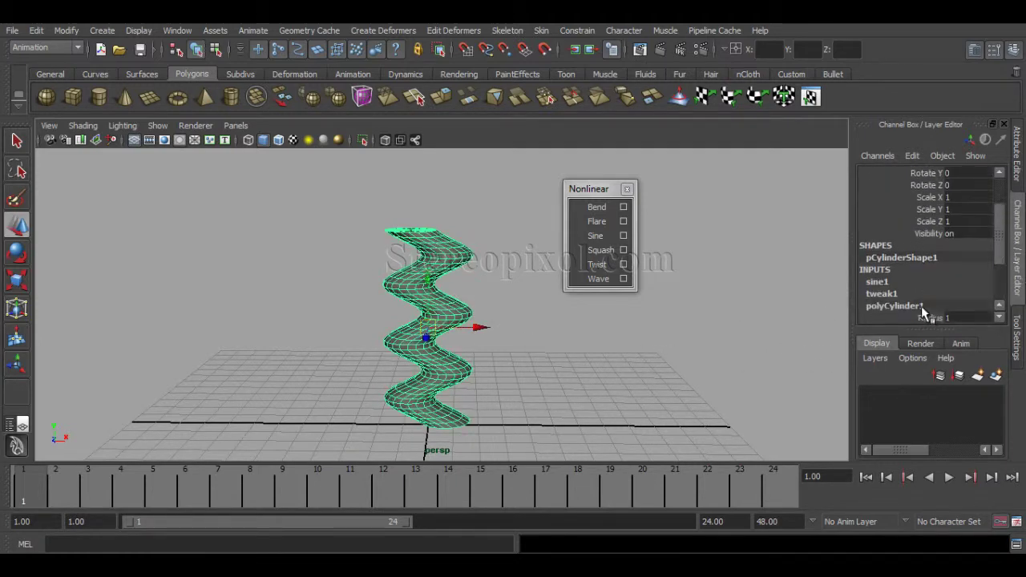
pyautogui.scroll(-2, 1005, 277)
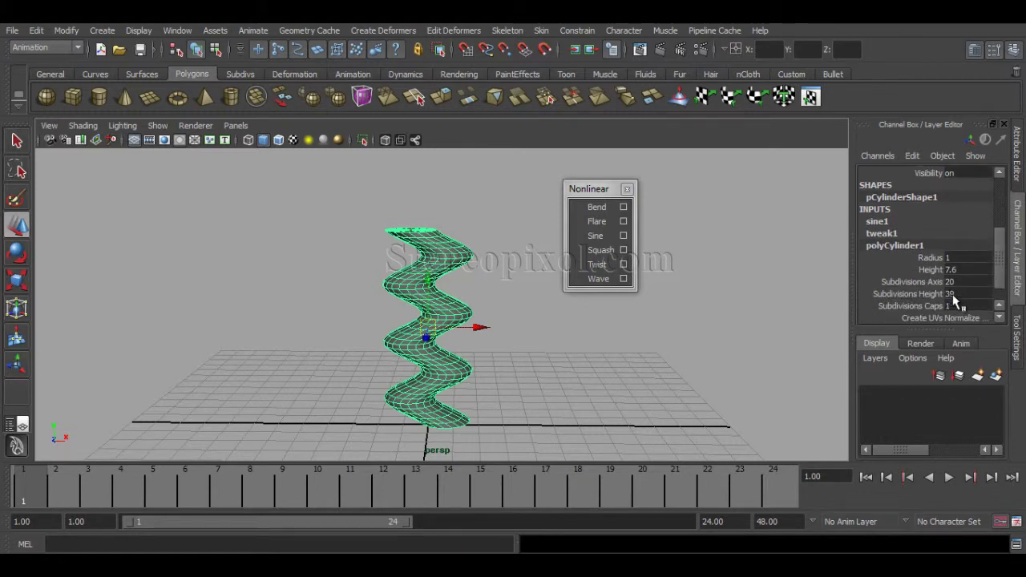
pyautogui.moveTo(553, 358); pyautogui.dragTo(565, 356, button='middle')
pyautogui.hotkey('ctrl', 'z')
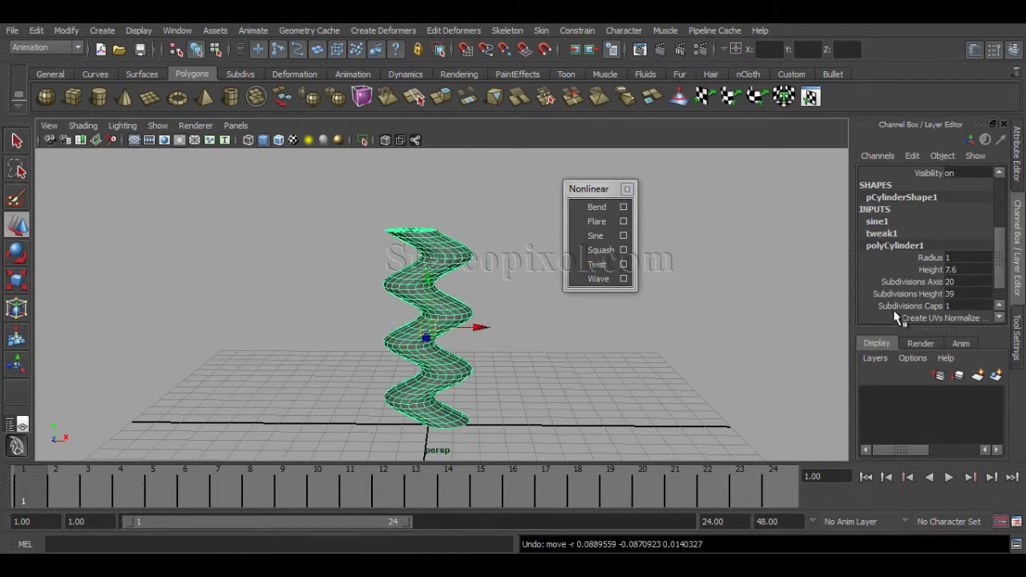
pyautogui.click(934, 293)
pyautogui.moveTo(649, 366)
pyautogui.mouseDown(button='middle')
pyautogui.moveTo(660, 365)
pyautogui.moveTo(508, 361)
pyautogui.moveTo(596, 355)
pyautogui.moveTo(557, 356)
pyautogui.mouseUp(button='middle')
# - Check the smoother column in wireframe and shaded views, then reselect it
pyautogui.press('4')
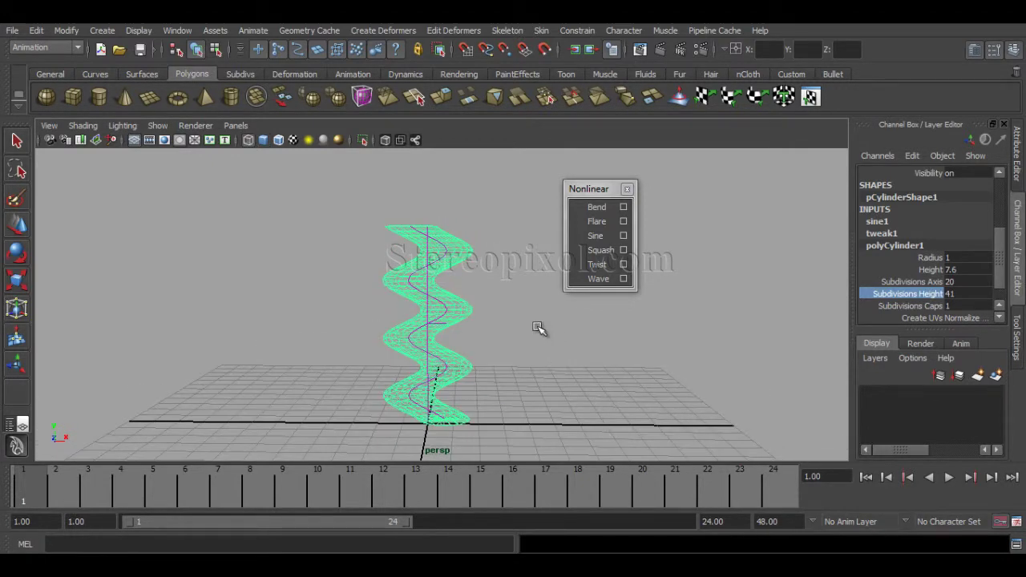
pyautogui.press('5')
pyautogui.click(552, 360)
pyautogui.moveTo(552, 360)
pyautogui.keyDown('alt'); pyautogui.mouseDown()
pyautogui.moveTo(470, 385)
pyautogui.moveTo(520, 403)
pyautogui.moveTo(518, 375)
pyautogui.moveTo(451, 336)
pyautogui.mouseUp(); pyautogui.keyUp('alt')
pyautogui.click(451, 337)
# - Select sine1Handle and expand sine1's attributes in the Channel Box
pyautogui.moveTo(531, 360)
pyautogui.keyDown('alt'); pyautogui.mouseDown()
pyautogui.moveTo(513, 357)
pyautogui.moveTo(510, 336)
pyautogui.mouseUp(); pyautogui.keyUp('alt')
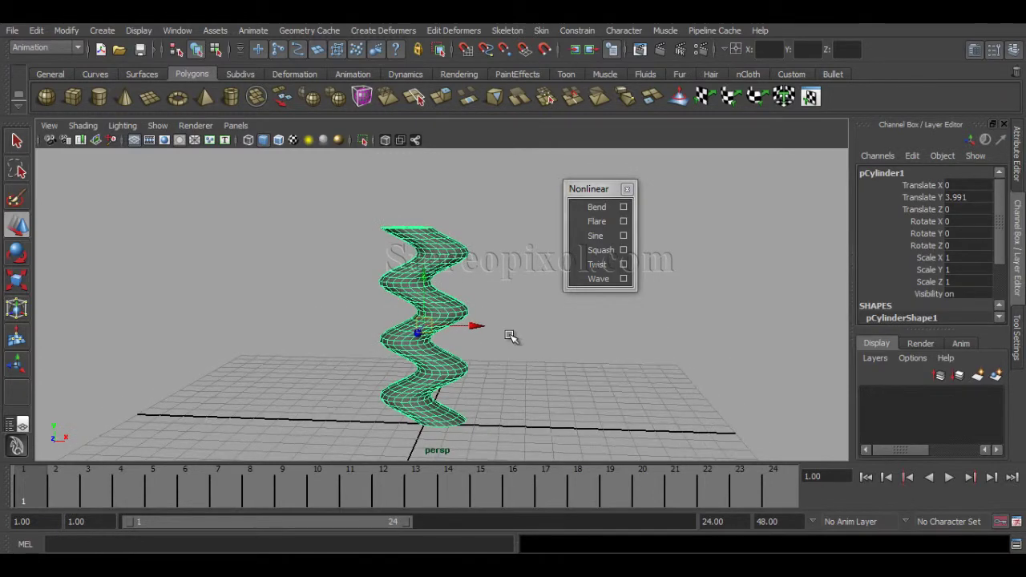
pyautogui.click(506, 357)
pyautogui.click(411, 252)
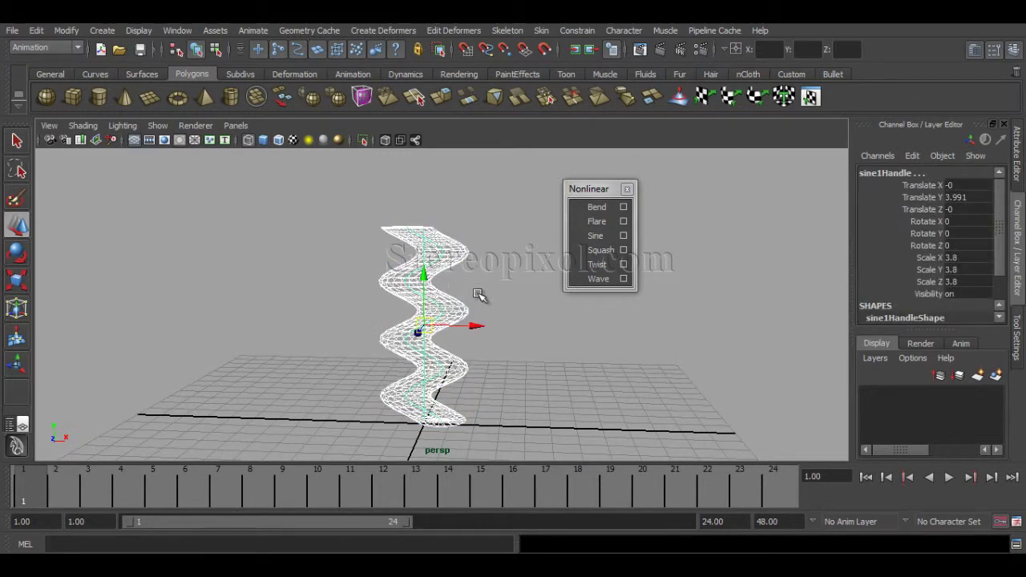
pyautogui.keyDown('alt'); pyautogui.moveTo(465, 338); pyautogui.dragTo(515, 366); pyautogui.keyUp('alt')
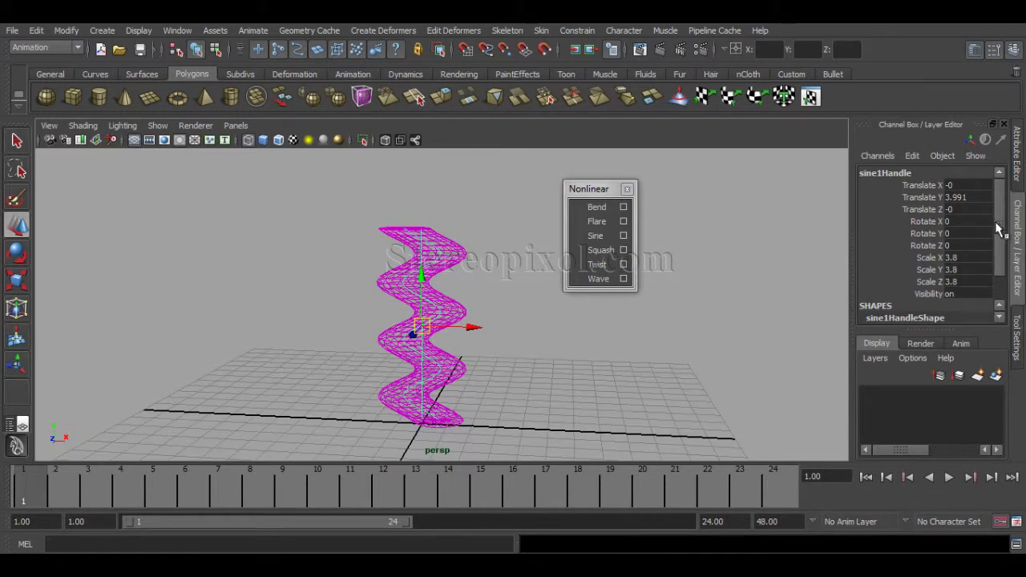
pyautogui.moveTo(998, 229); pyautogui.dragTo(1001, 266)
pyautogui.click(878, 306)
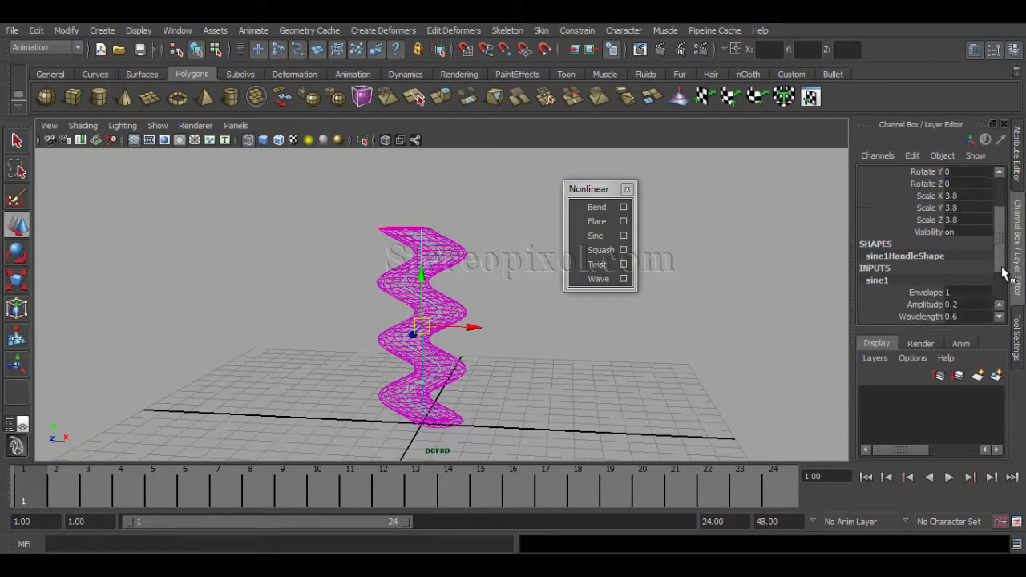
pyautogui.scroll(-3, 925, 280)
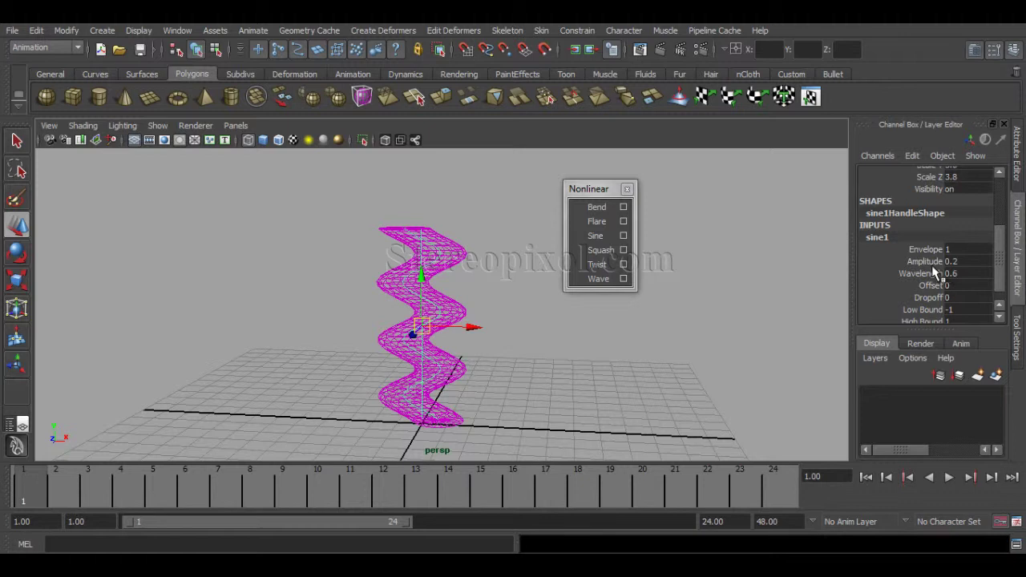
# - Raise sine1 Wavelength from 0.6 to 1.3 for broader, gentler waves
pyautogui.click(890, 274)
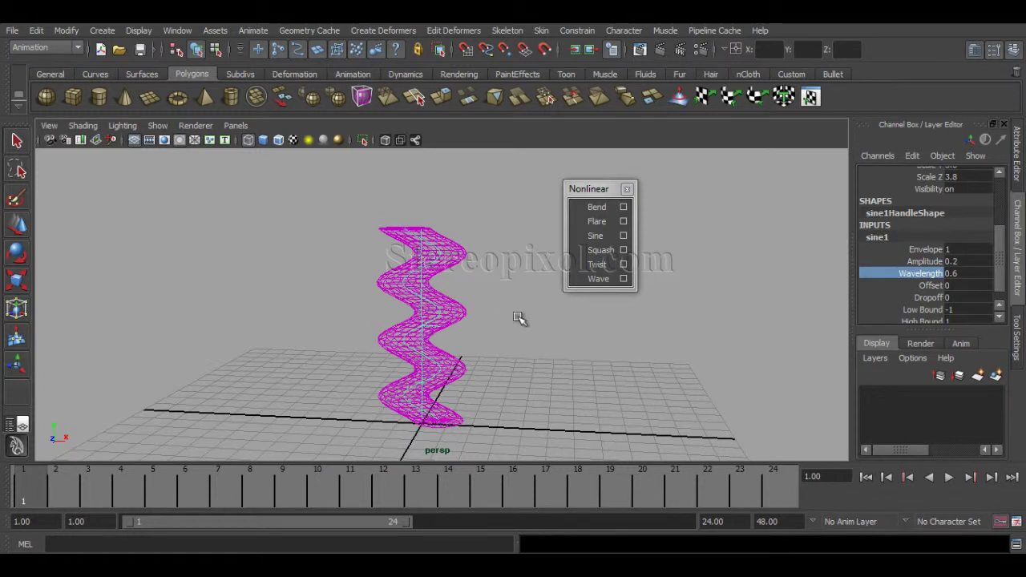
pyautogui.moveTo(521, 317); pyautogui.dragTo(525, 320, button='middle')
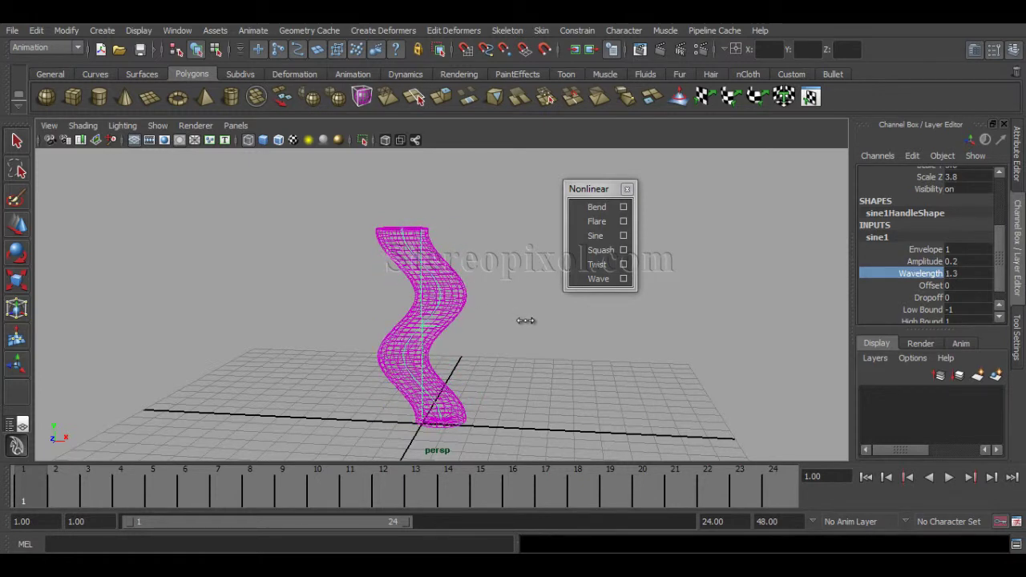
pyautogui.keyDown('alt'); pyautogui.moveTo(531, 344); pyautogui.dragTo(550, 344); pyautogui.keyUp('alt')
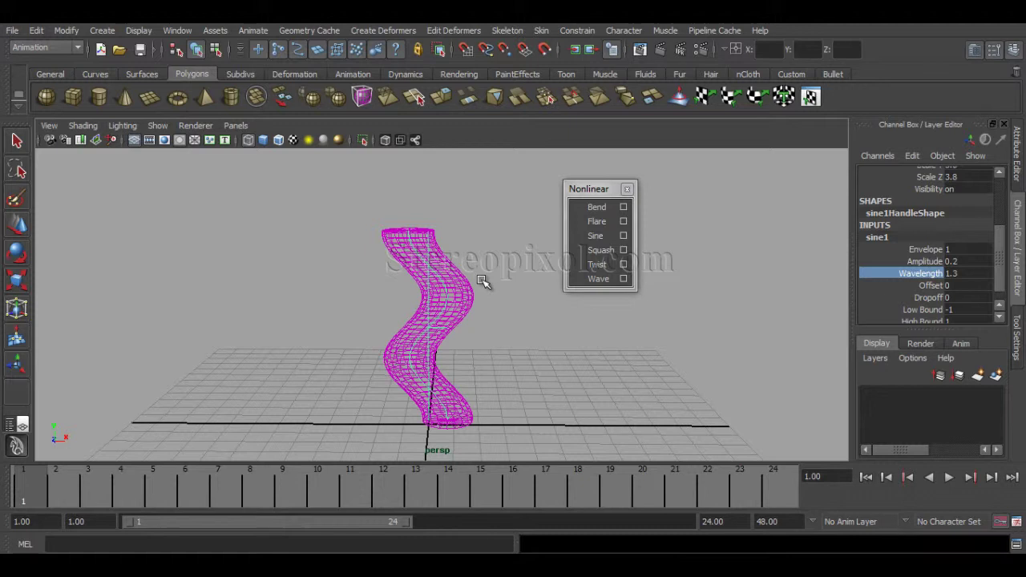
pyautogui.click(926, 286)
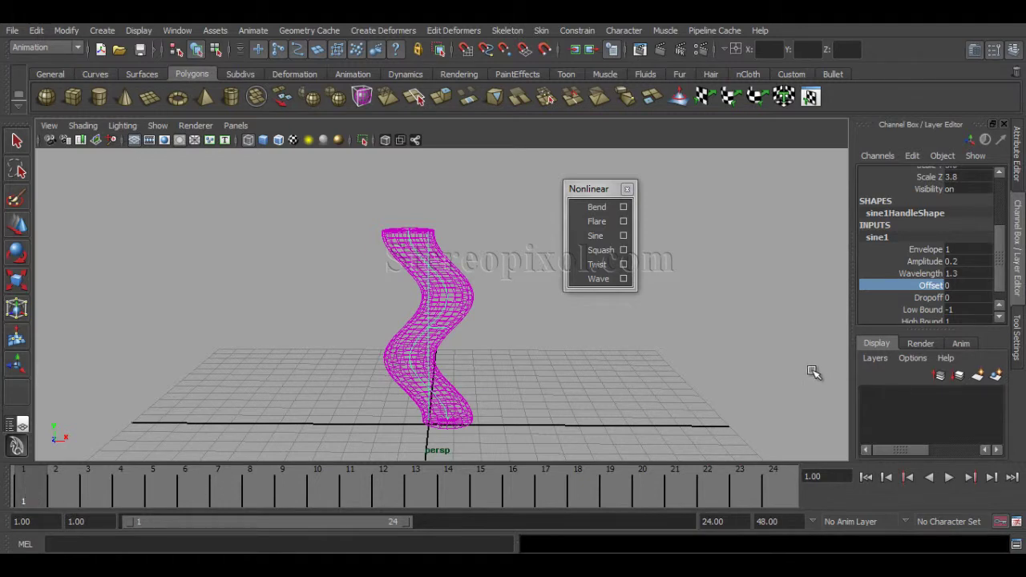
# - Key sine1 Offset at 0 on frame 1 and at 3.8 on frame 24
pyautogui.moveTo(926, 286); pyautogui.dragTo(951, 26, button='right')
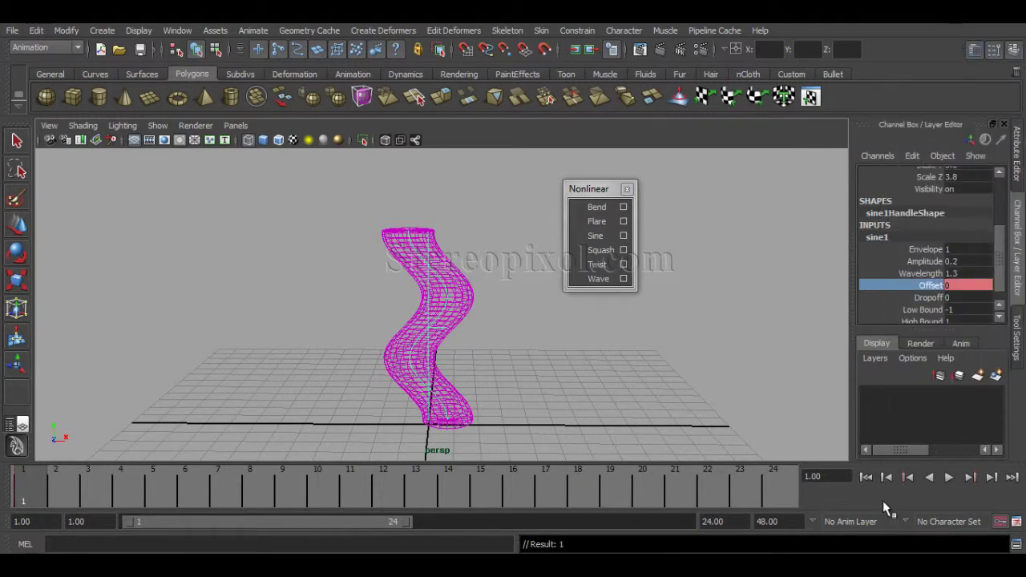
pyautogui.click(777, 491)
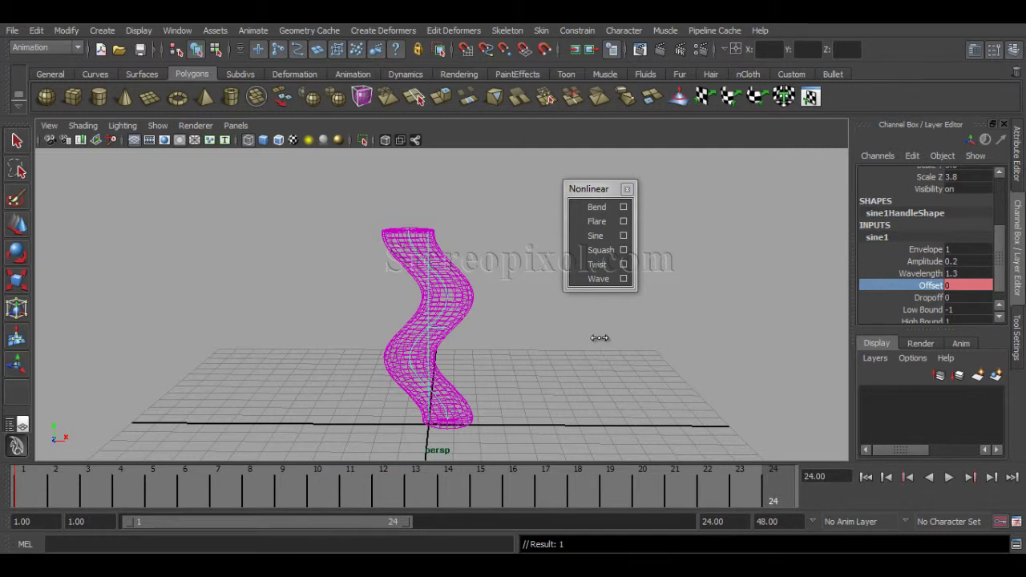
pyautogui.moveTo(600, 338); pyautogui.dragTo(630, 339, button='middle')
pyautogui.hotkey('alt', 'v')
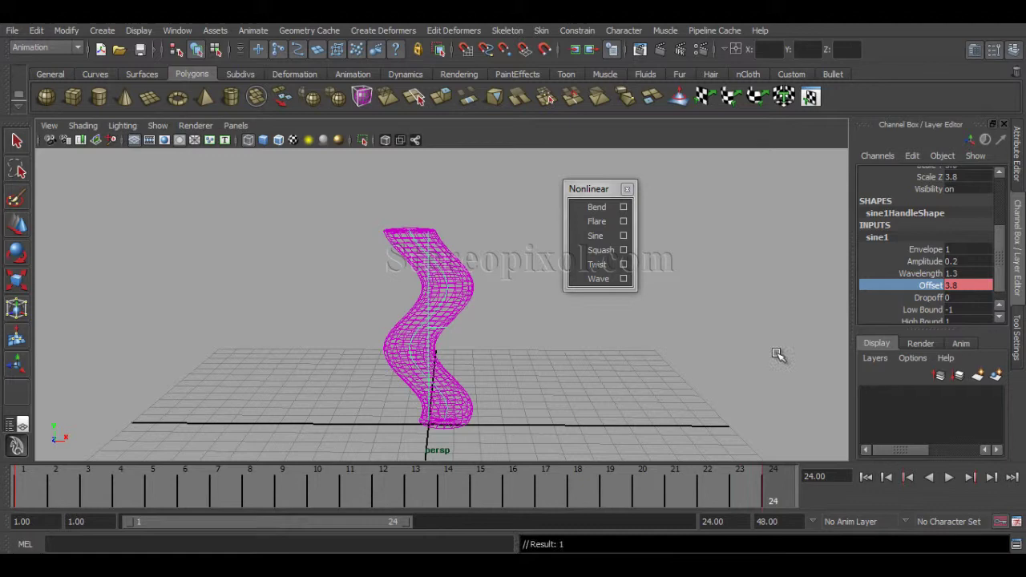
pyautogui.click(866, 477)
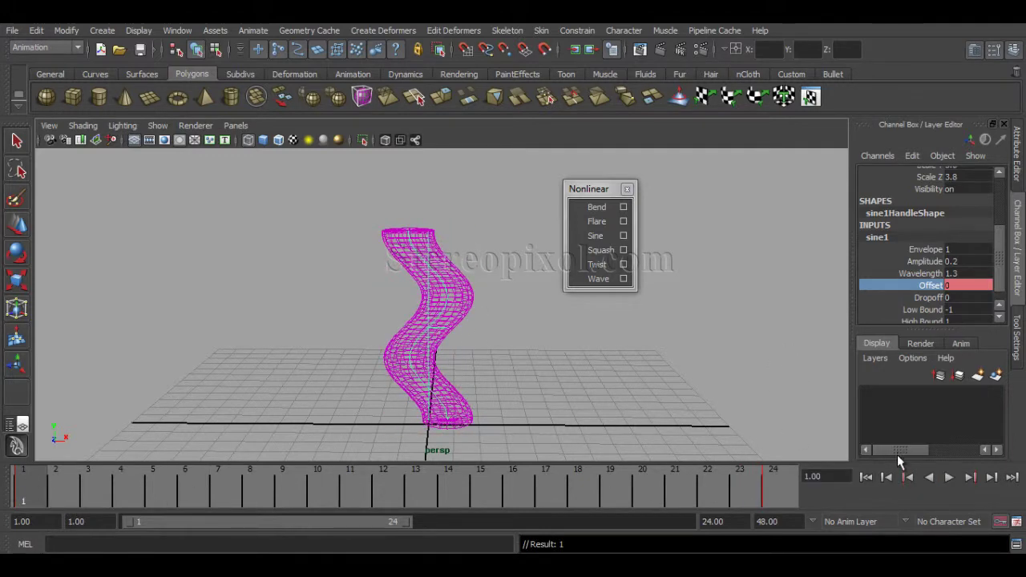
pyautogui.click(948, 477)
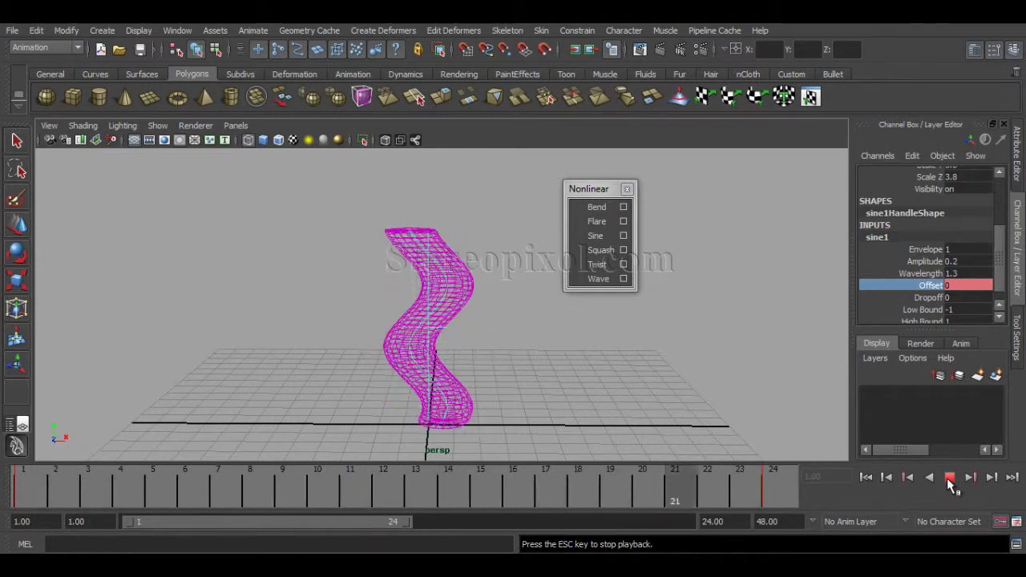
pyautogui.click(949, 478)
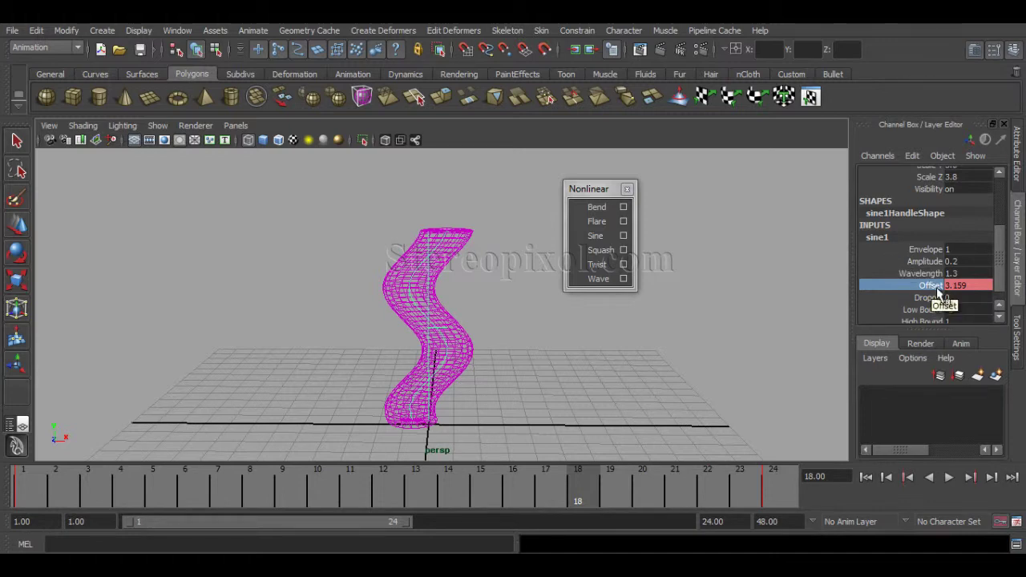
pyautogui.rightClick(936, 286)
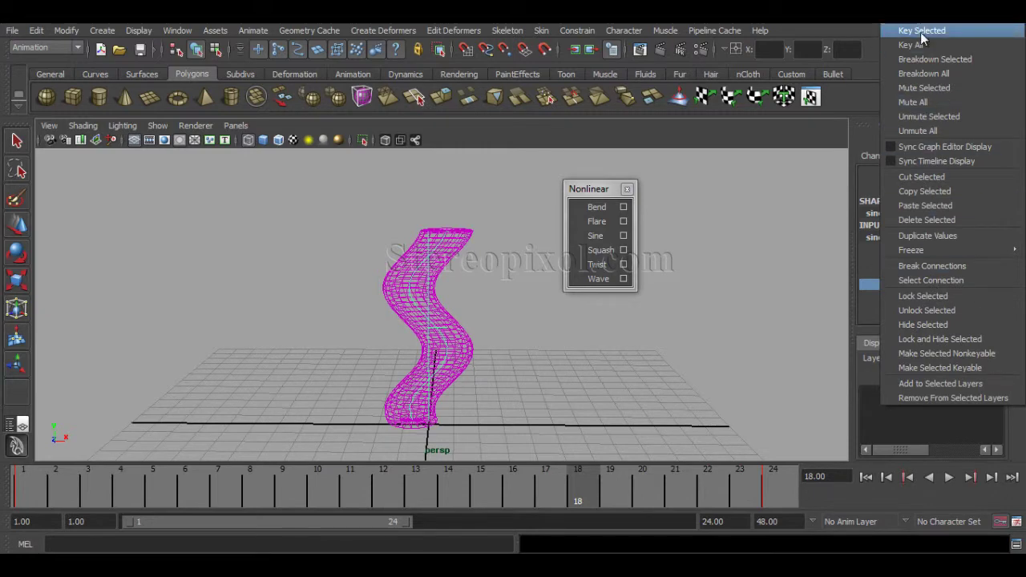
# - Break Offset's connections to remove its animation and set Offset to 0
pyautogui.click(932, 265)
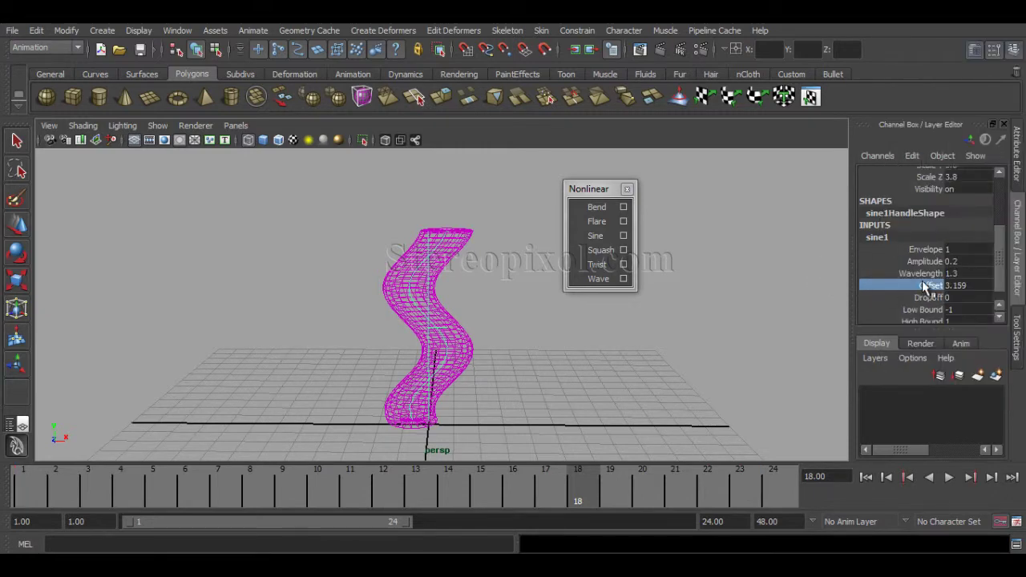
pyautogui.doubleClick(961, 285)
pyautogui.write('0')
pyautogui.press('Return')
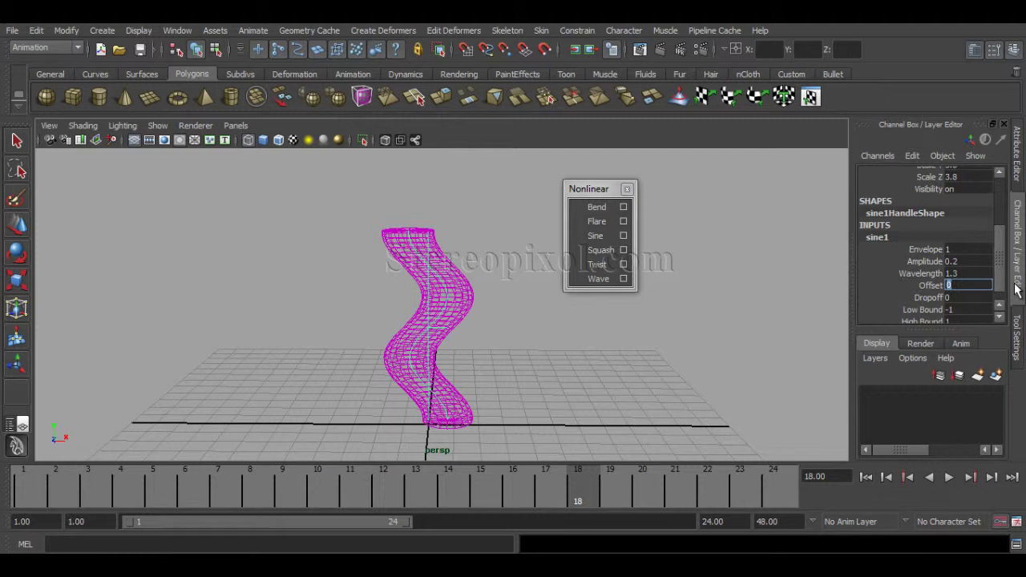
# - Return the time slider to frame 1 and inspect the static S-curved column
pyautogui.moveTo(599, 513); pyautogui.dragTo(6, 497)
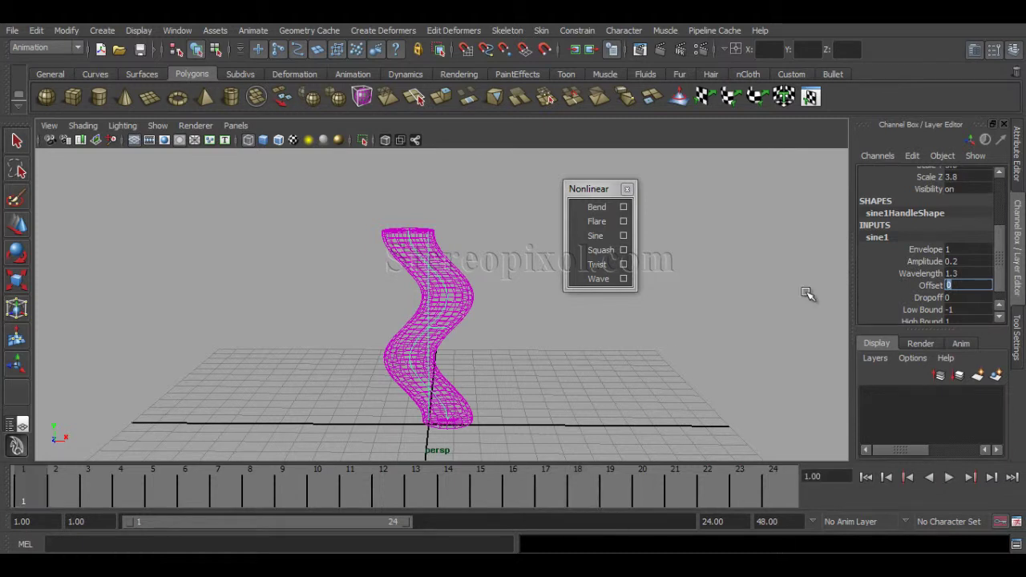
pyautogui.scroll(-1, 1001, 271)
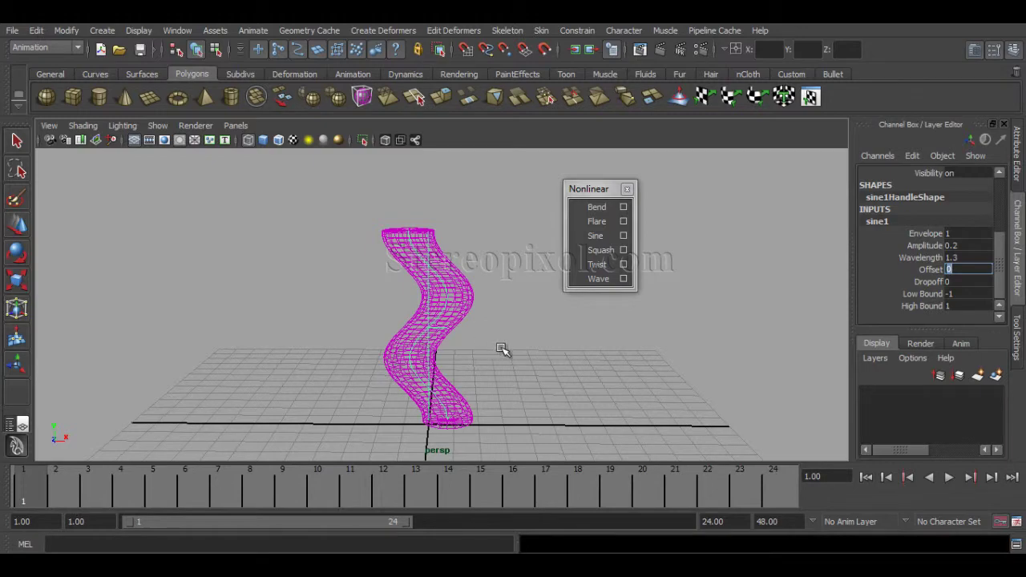
pyautogui.keyDown('alt'); pyautogui.moveTo(502, 350); pyautogui.dragTo(358, 329); pyautogui.keyUp('alt')
pyautogui.scroll(5, 358, 328)
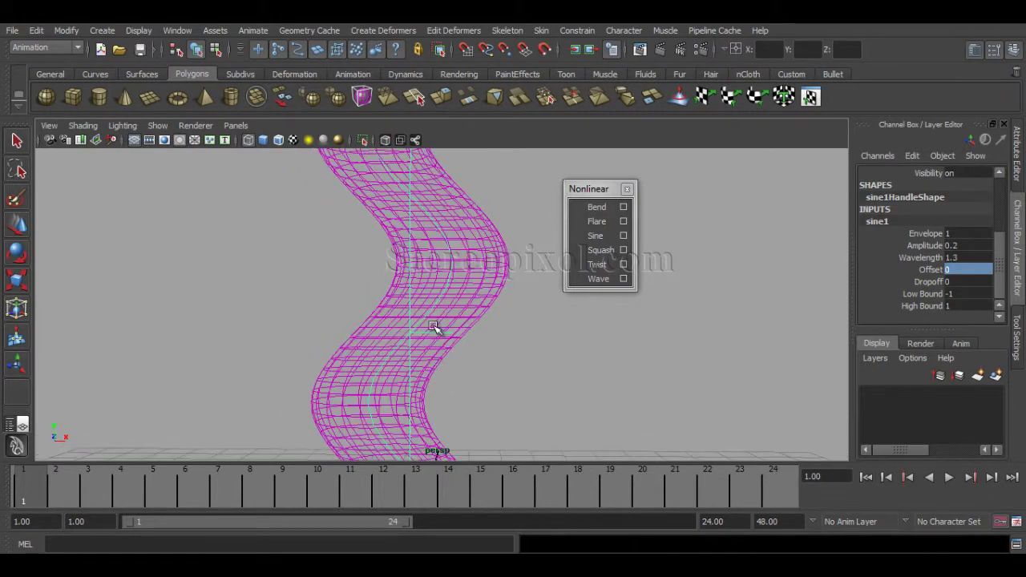
pyautogui.scroll(-5, 441, 336)
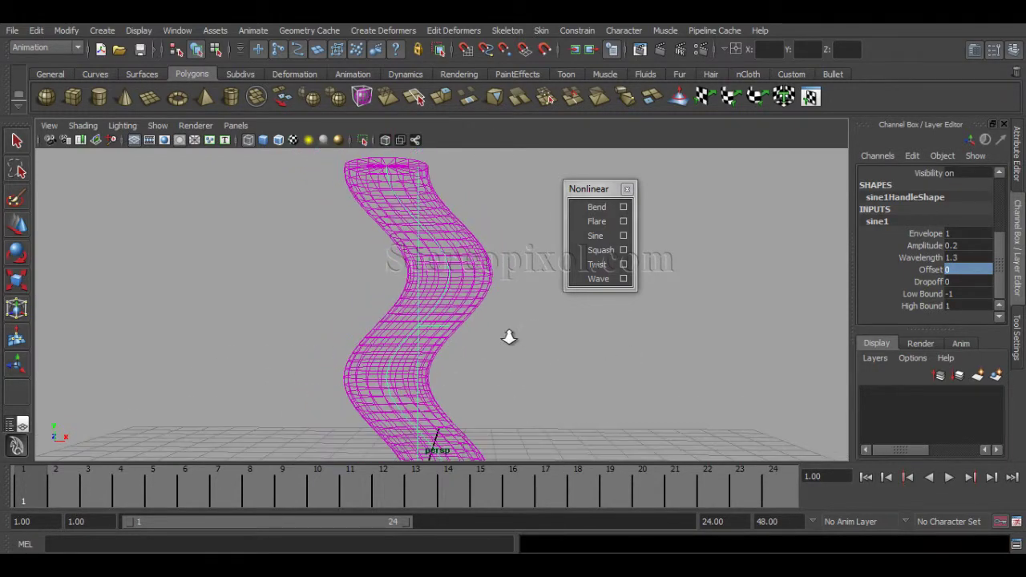
pyautogui.scroll(-1, 460, 343)
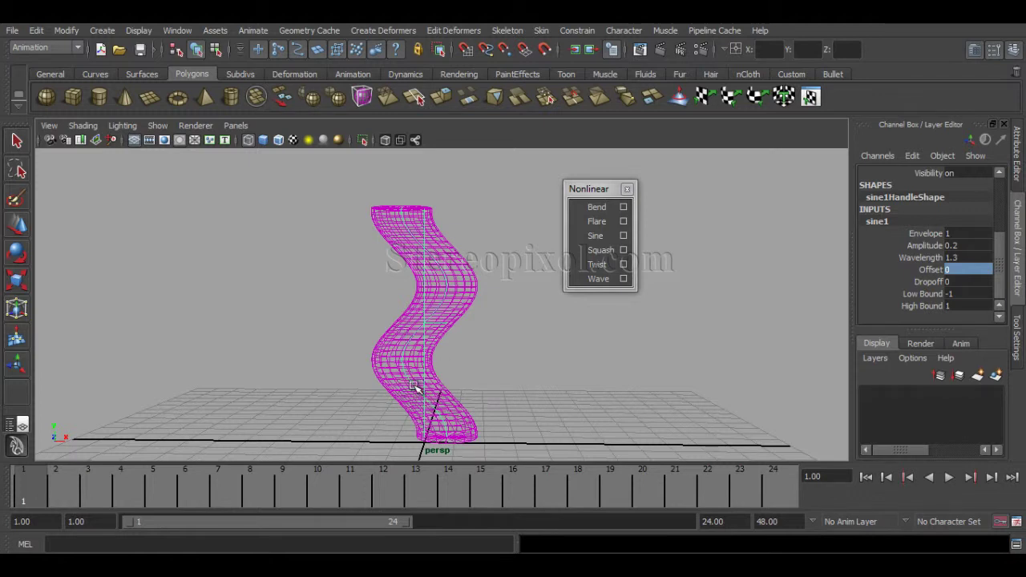
# - Set sine1 Wavelength to 0.5, Amplitude to 0.3 and Dropoff to 1 in the Channel Box
pyautogui.click(920, 257)
pyautogui.moveTo(646, 361)
pyautogui.mouseDown(button='middle')
pyautogui.moveTo(658, 365)
pyautogui.moveTo(632, 365)
pyautogui.moveTo(641, 367)
pyautogui.mouseUp(button='middle')
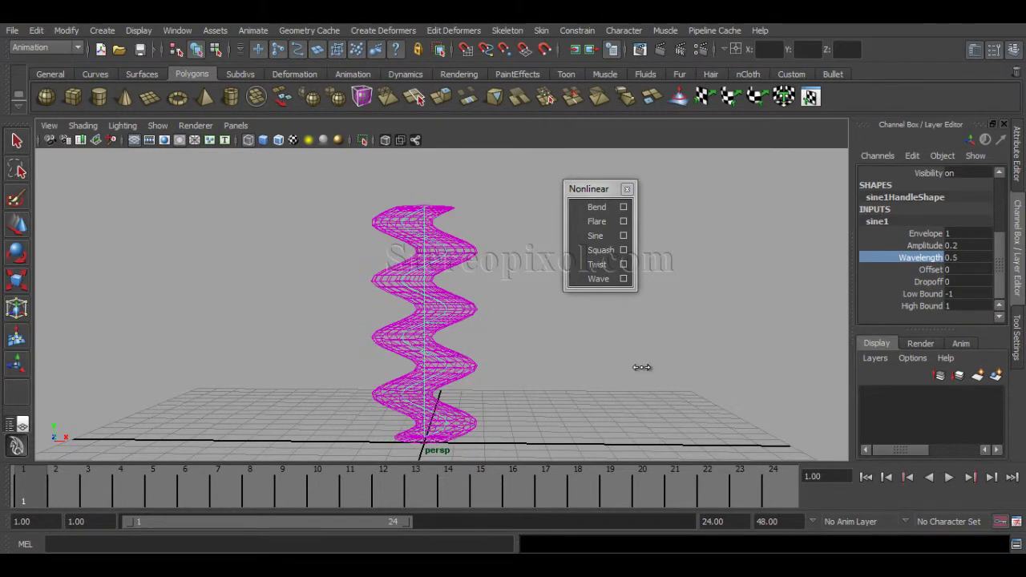
pyautogui.click(924, 245)
pyautogui.moveTo(713, 327); pyautogui.dragTo(714, 323, button='middle')
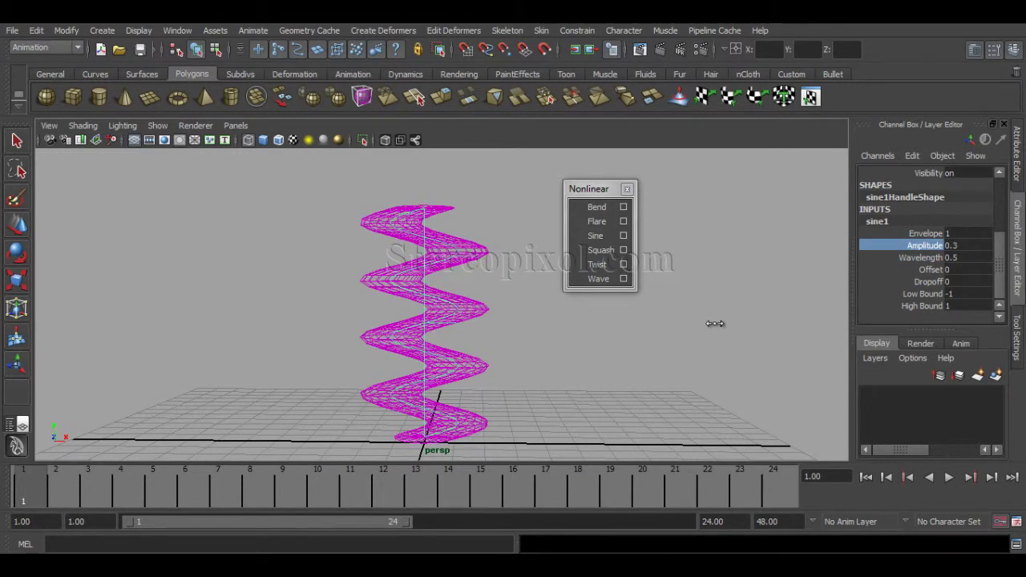
pyautogui.click(926, 282)
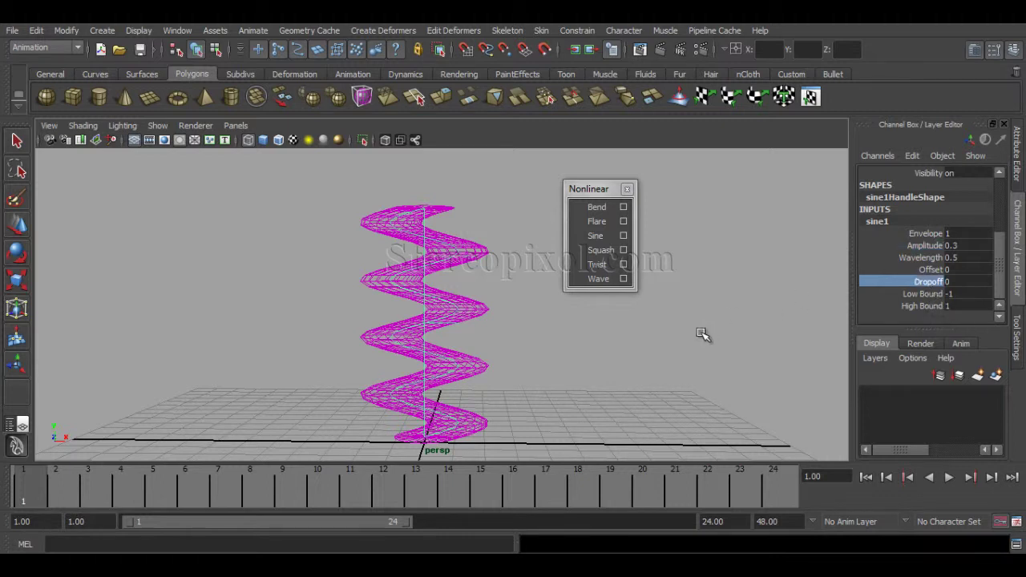
pyautogui.moveTo(679, 331); pyautogui.dragTo(686, 334, button='middle')
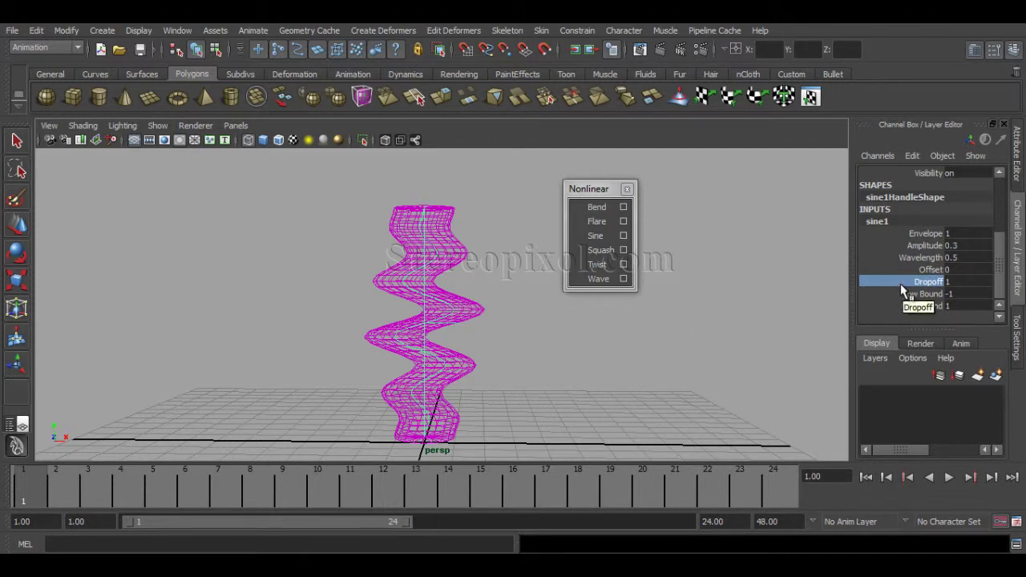
pyautogui.moveTo(687, 371); pyautogui.dragTo(694, 372, button='middle')
# - Raise sine1 Amplitude to 0.5 and rework Dropoff through 0.8 and 0 toward its final 0.6
pyautogui.click(928, 246)
pyautogui.moveTo(650, 321); pyautogui.dragTo(652, 323, button='middle')
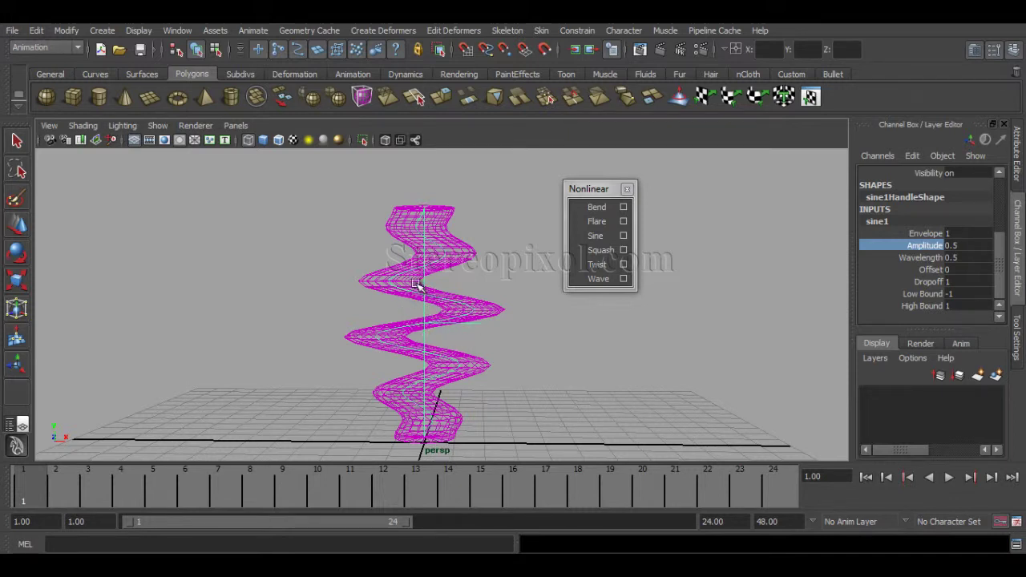
pyautogui.click(929, 282)
pyautogui.moveTo(679, 346); pyautogui.dragTo(671, 350, button='middle')
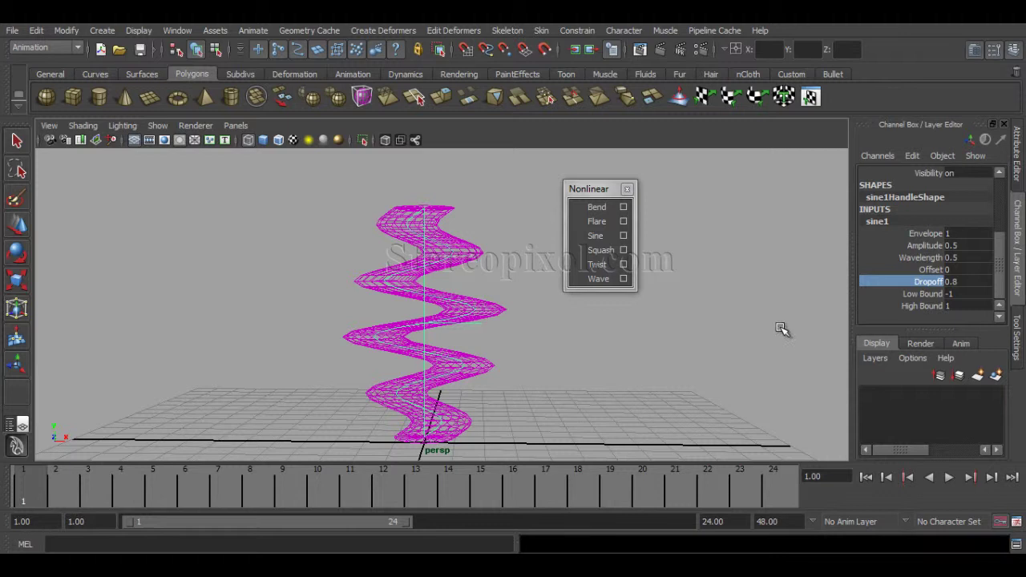
pyautogui.doubleClick(954, 282)
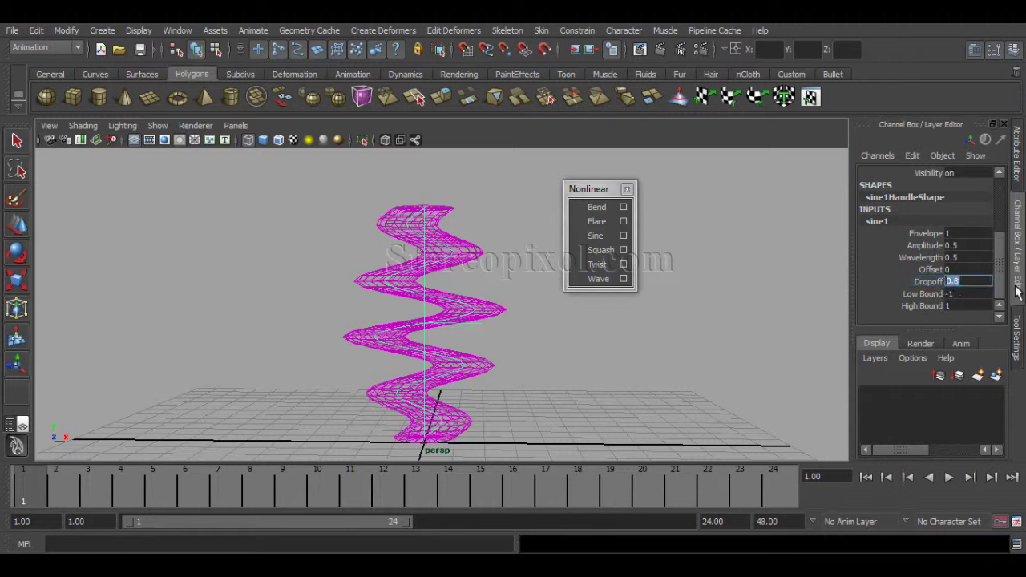
pyautogui.write('0')
pyautogui.press('Return')
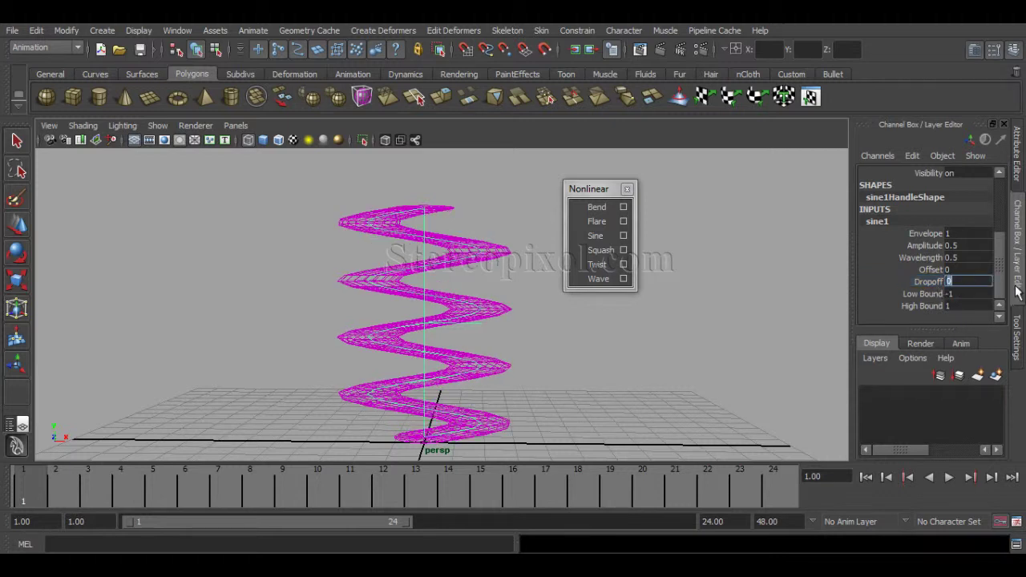
pyautogui.click(930, 282)
pyautogui.moveTo(801, 306); pyautogui.dragTo(809, 313, button='middle')
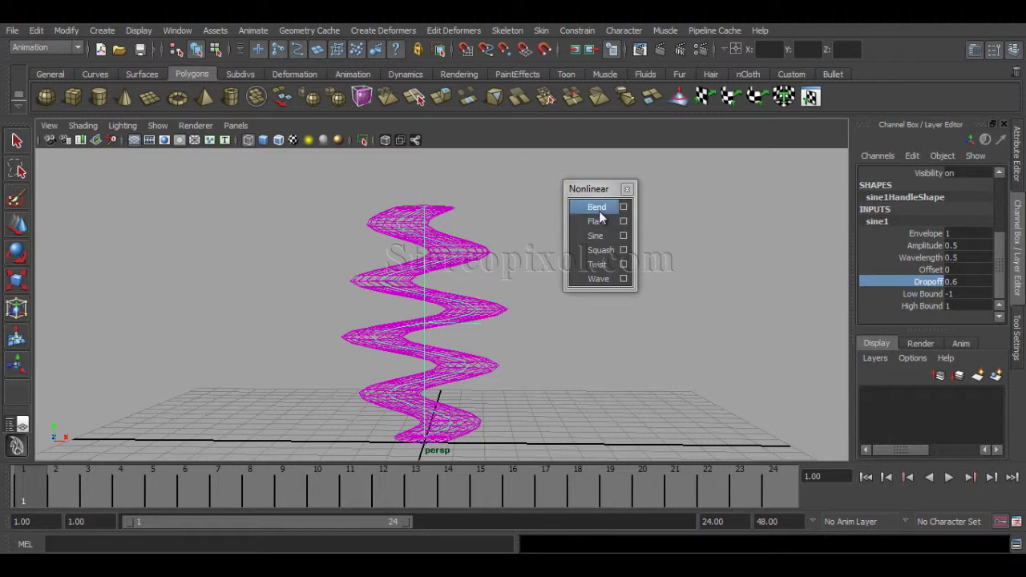
pyautogui.click(923, 294)
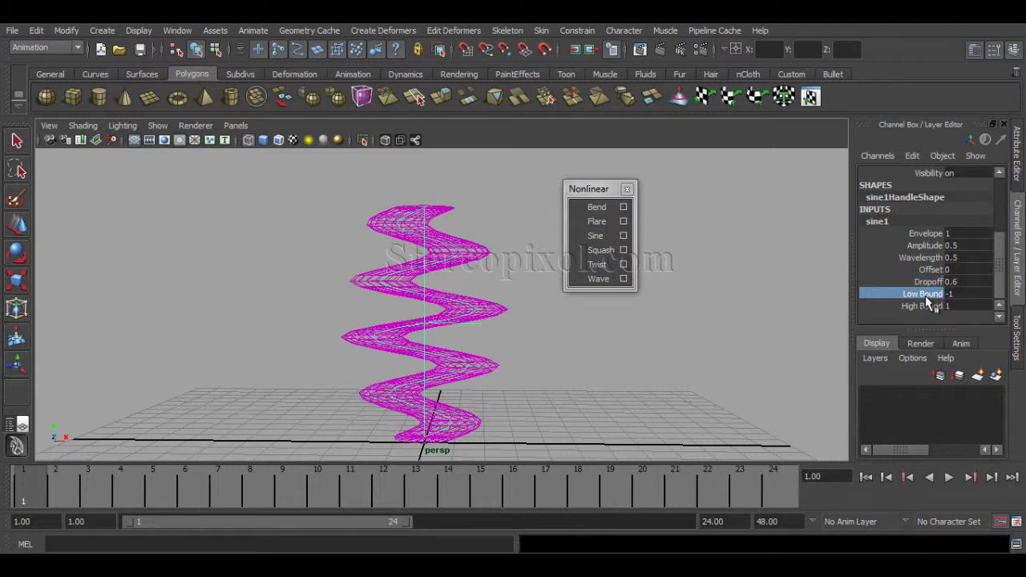
pyautogui.moveTo(724, 329)
pyautogui.mouseDown(button='middle')
pyautogui.moveTo(705, 328)
pyautogui.moveTo(717, 328)
pyautogui.mouseUp(button='middle')
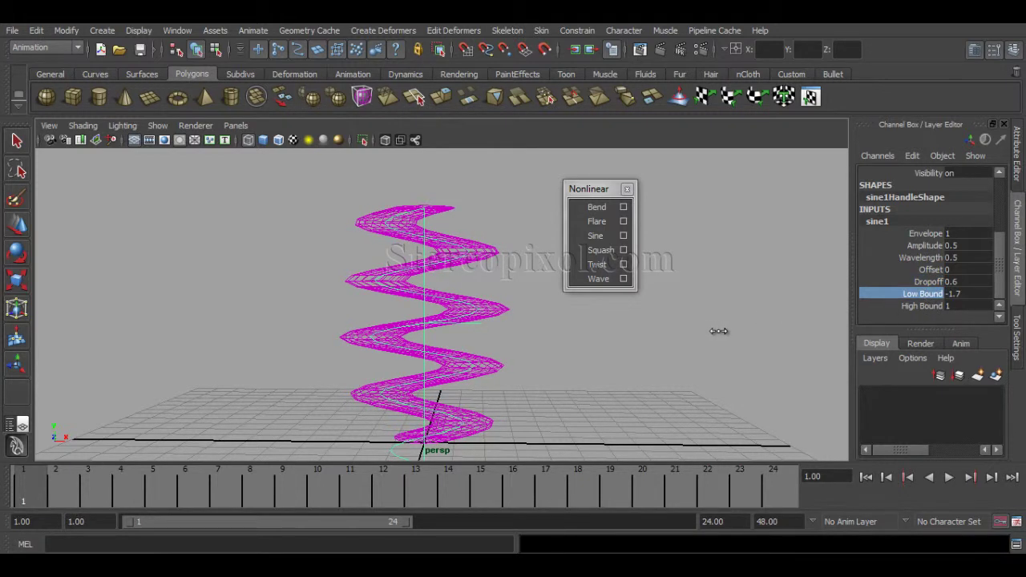
pyautogui.doubleClick(965, 296)
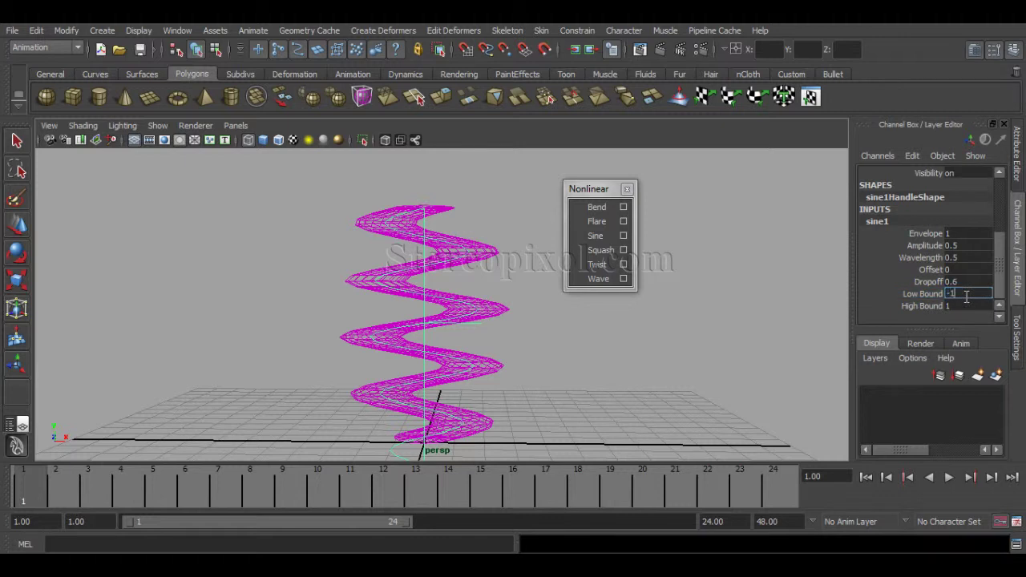
pyautogui.click(923, 294)
pyautogui.moveTo(721, 329); pyautogui.dragTo(724, 329, button='middle')
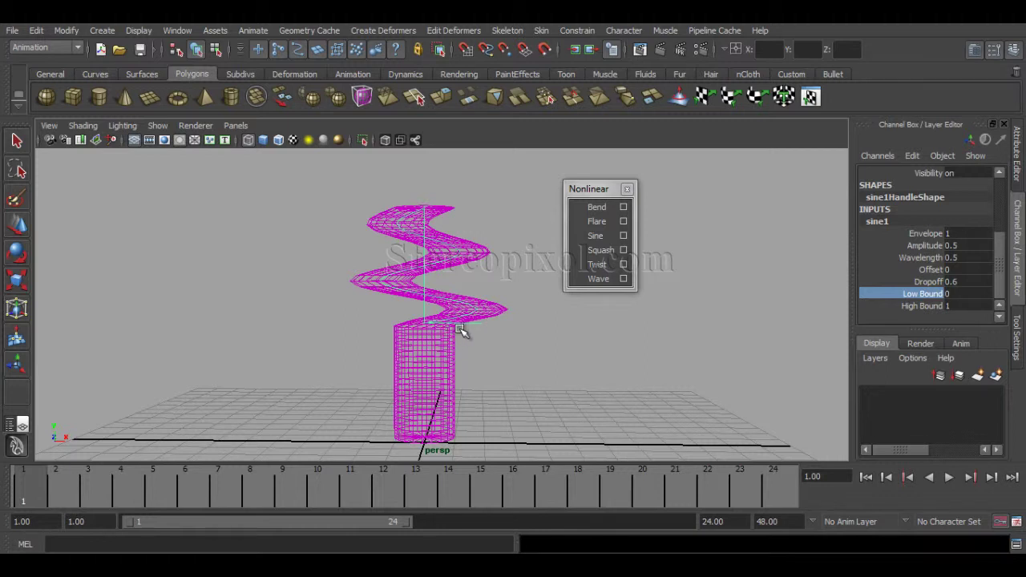
pyautogui.click(930, 270)
pyautogui.moveTo(640, 302); pyautogui.dragTo(649, 304, button='middle')
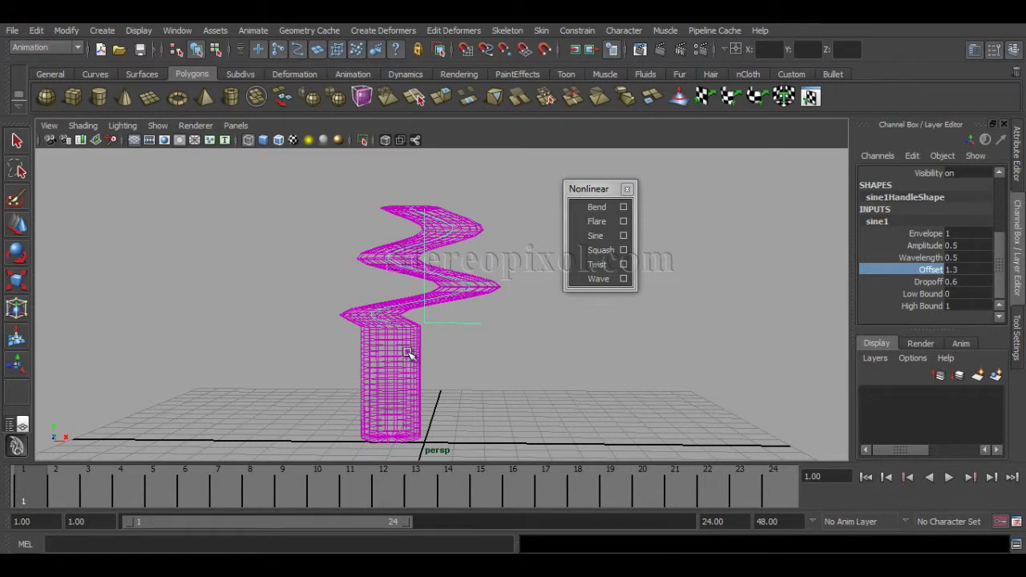
pyautogui.hotkey('ctrl', 'z')
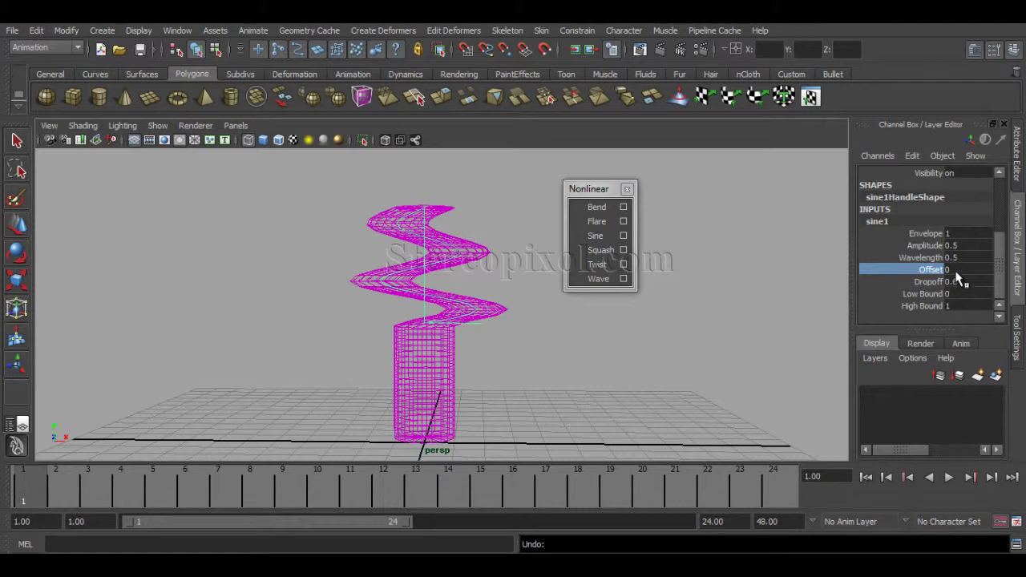
pyautogui.click(982, 293)
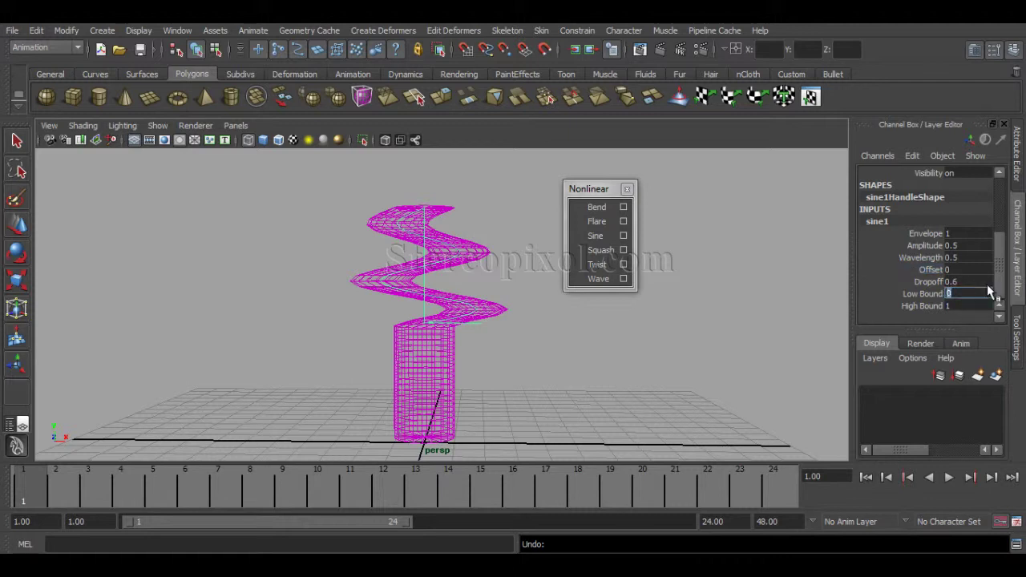
pyautogui.write('-1')
pyautogui.press('Return')
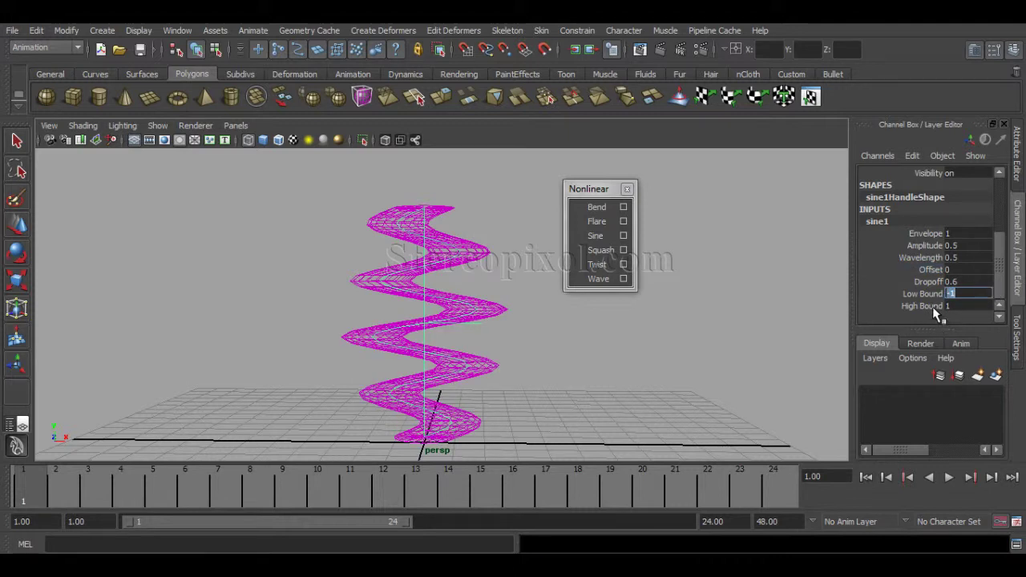
pyautogui.click(922, 305)
pyautogui.moveTo(710, 358)
pyautogui.mouseDown(button='middle')
pyautogui.moveTo(714, 350)
pyautogui.moveTo(705, 355)
pyautogui.mouseUp(button='middle')
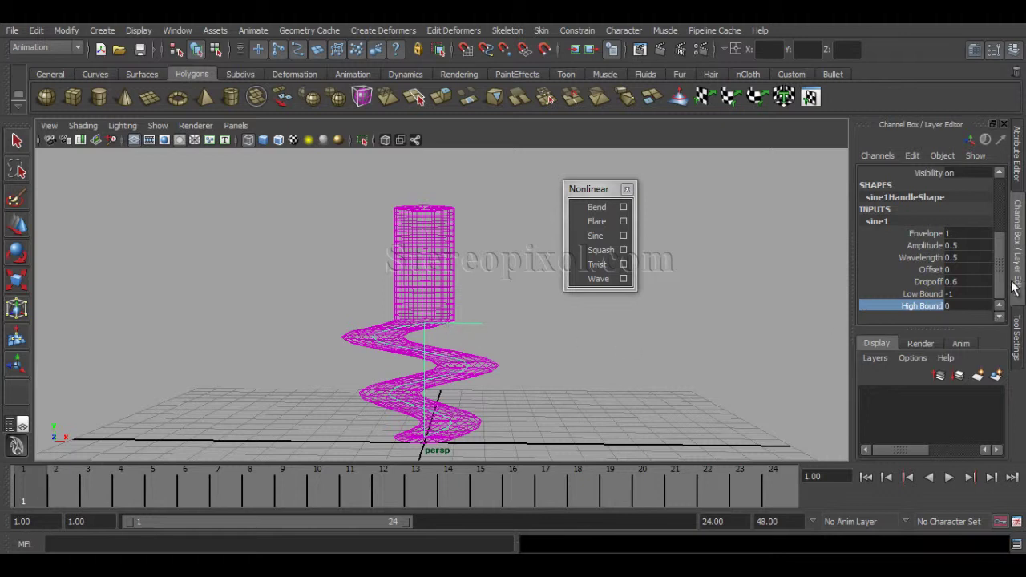
pyautogui.click(953, 306)
# - Commit a High Bound of 1 and switch the viewport to smooth shaded display
pyautogui.write('1')
pyautogui.press('Return')
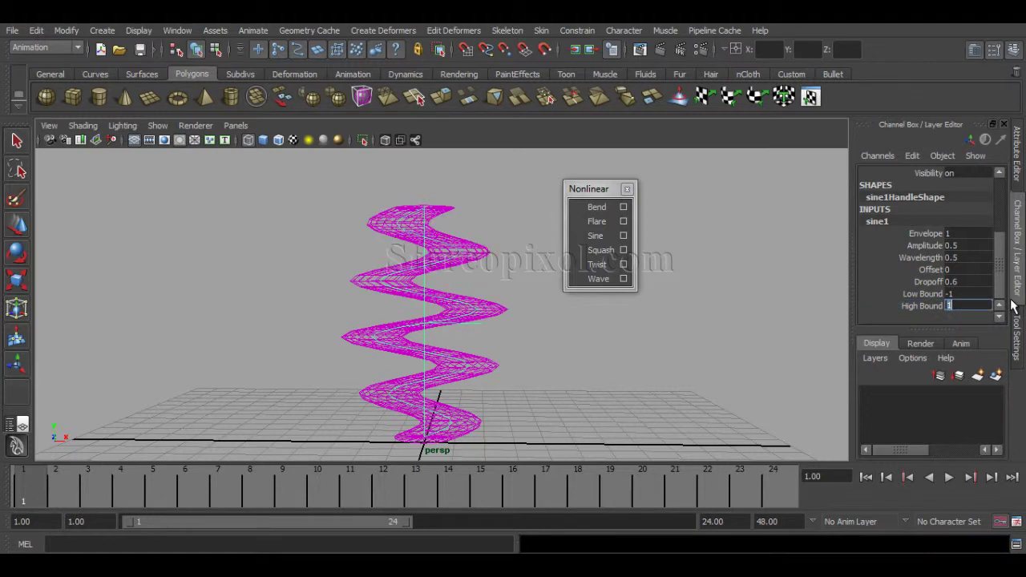
pyautogui.moveTo(584, 366)
pyautogui.keyDown('alt'); pyautogui.mouseDown()
pyautogui.moveTo(533, 379)
pyautogui.moveTo(550, 389)
pyautogui.moveTo(563, 357)
pyautogui.moveTo(556, 373)
pyautogui.mouseUp(); pyautogui.keyUp('alt')
pyautogui.click(557, 365)
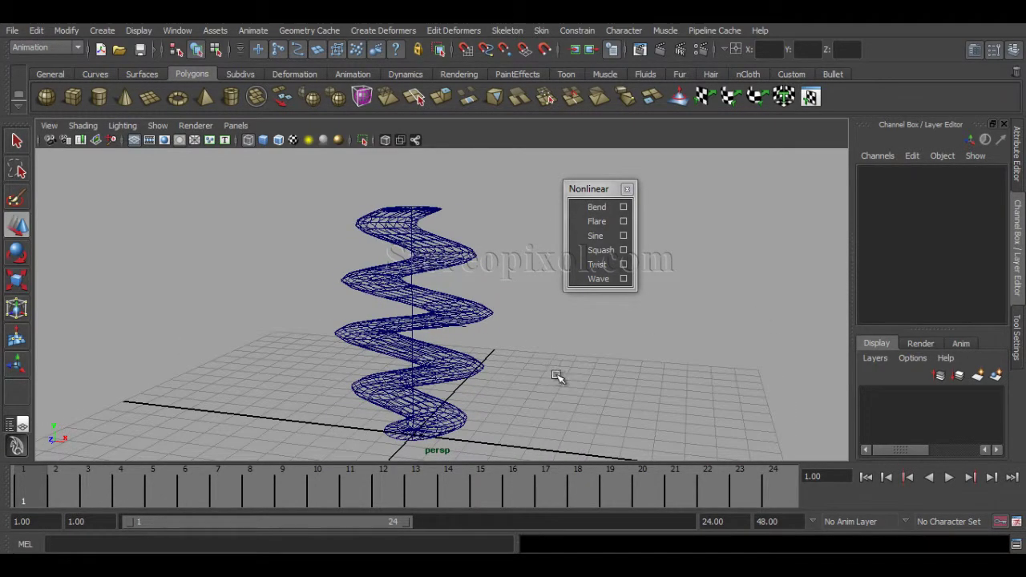
pyautogui.press('5')
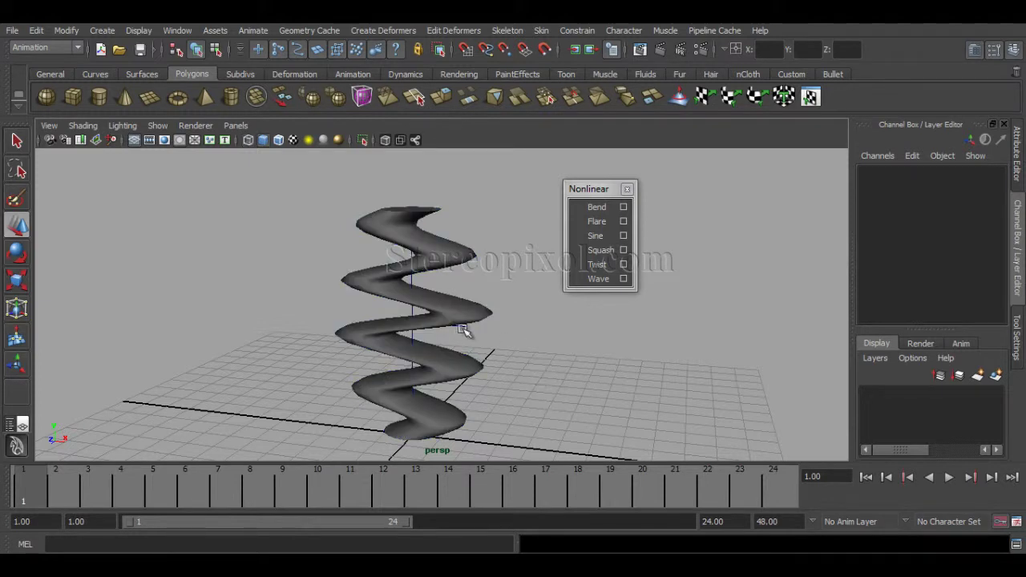
# - Select the cylinder's sine handle and pick the sine1 Envelope channel
pyautogui.click(468, 328)
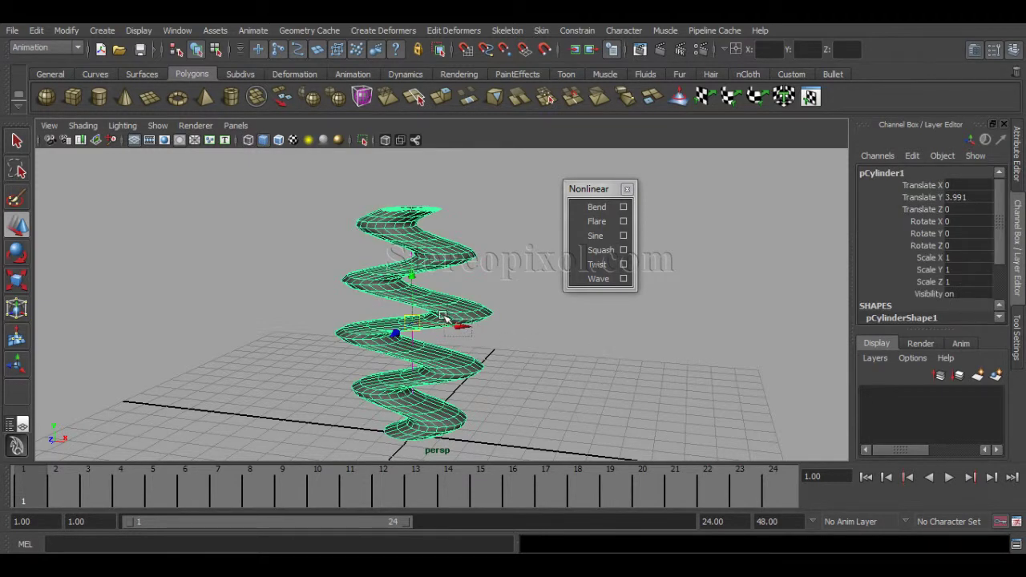
pyautogui.press('g')
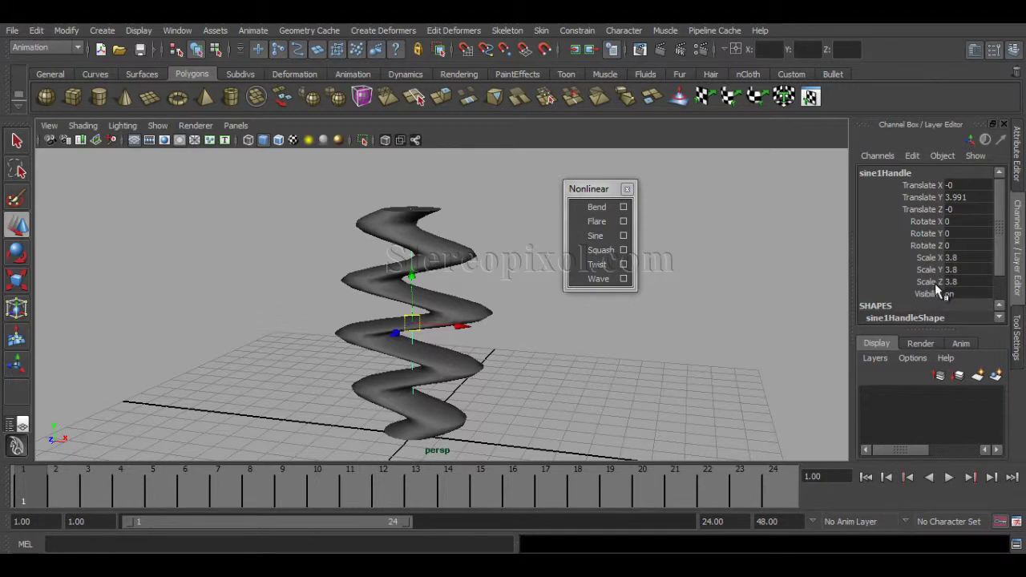
pyautogui.hotkey('ctrl', 'a')
pyautogui.hotkey('ctrl', 'a')
pyautogui.scroll(-1, 993, 246)
pyautogui.click(870, 305)
pyautogui.scroll(-2, 994, 249)
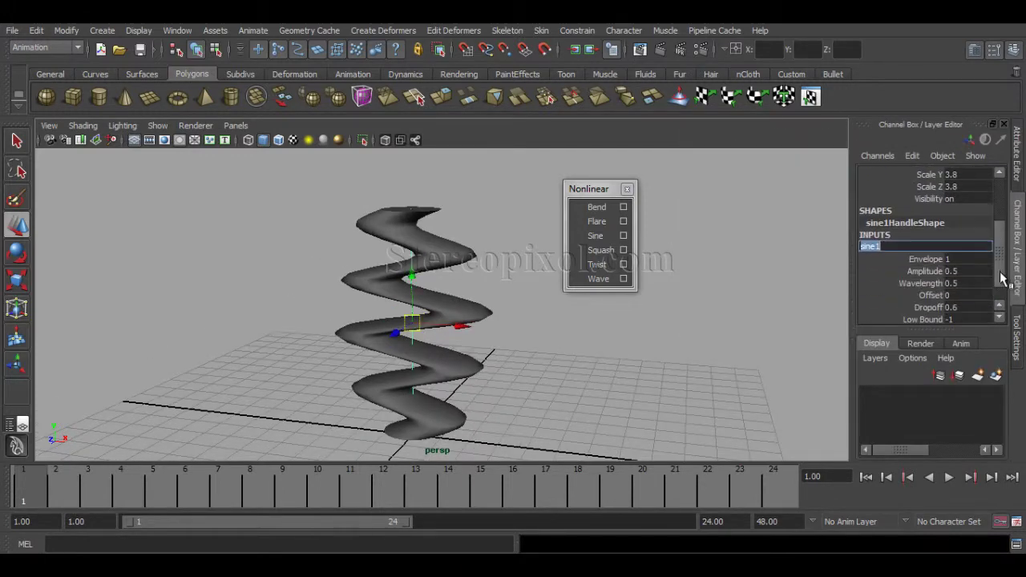
pyautogui.click(922, 255)
pyautogui.keyDown('alt'); pyautogui.moveTo(599, 344); pyautogui.dragTo(607, 369); pyautogui.keyUp('alt')
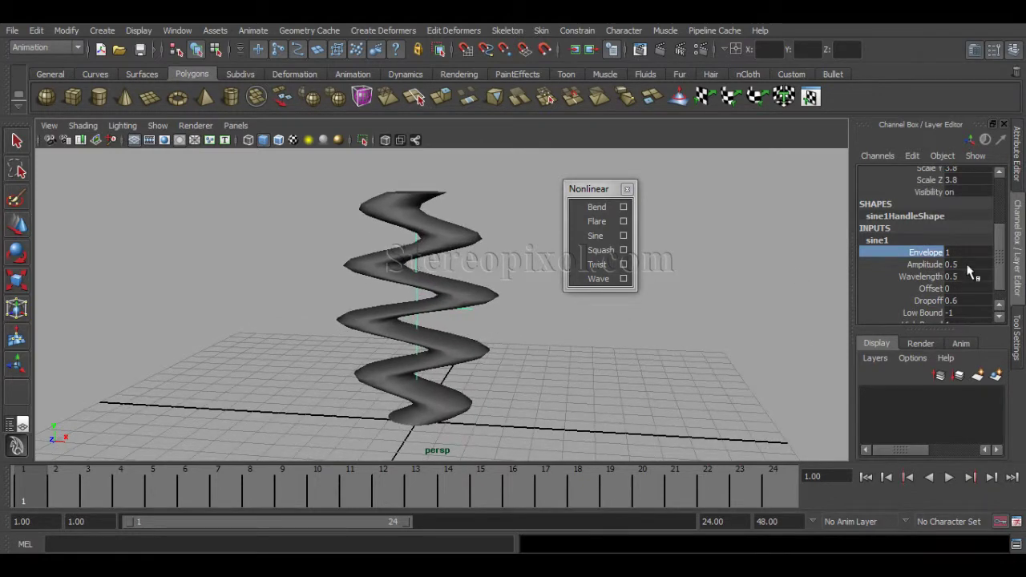
pyautogui.scroll(-1, 1005, 280)
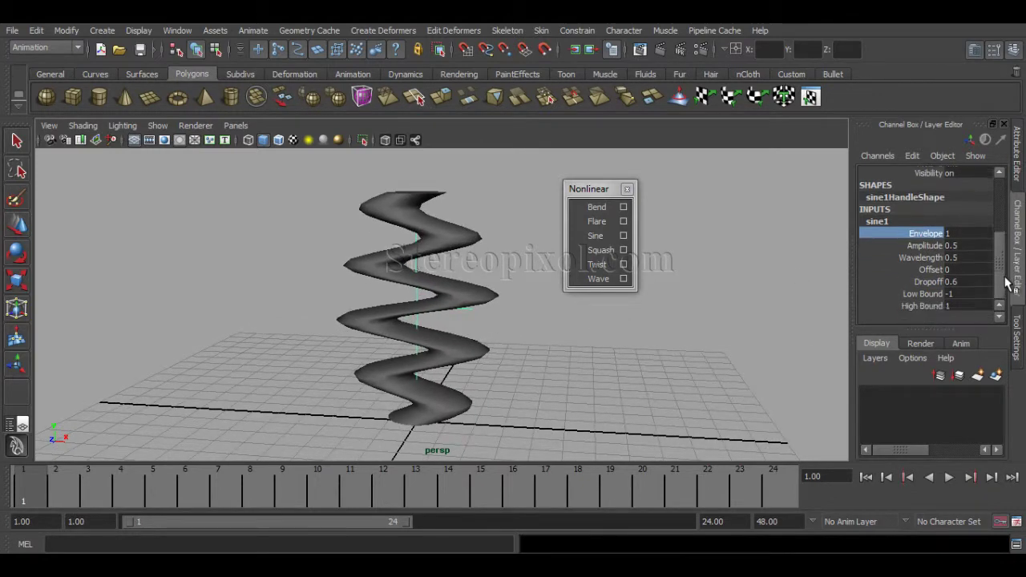
# - Reduce sine1 Amplitude to 0.2 and set Dropoff to 0
pyautogui.click(930, 281)
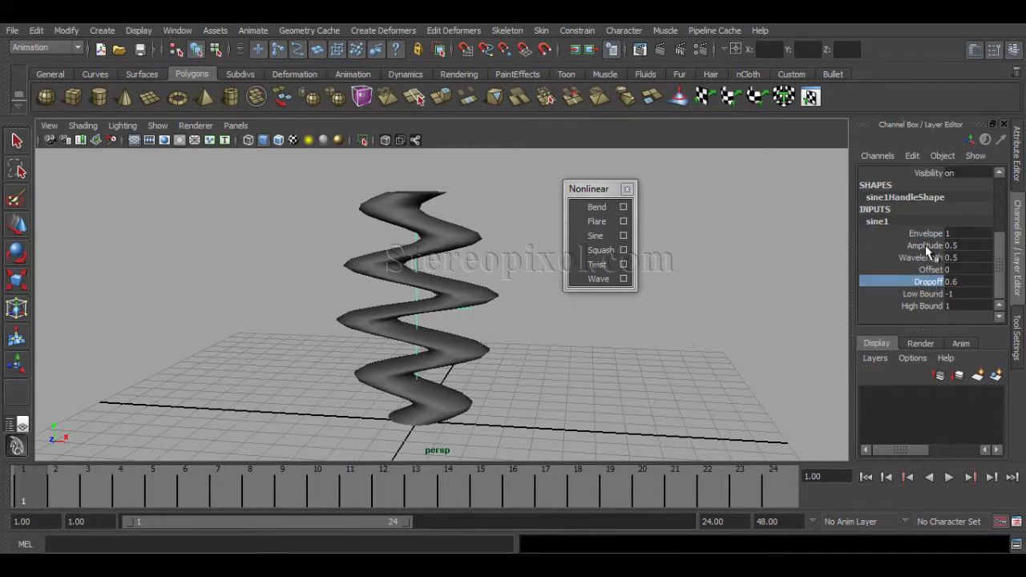
pyautogui.click(926, 245)
pyautogui.moveTo(786, 317); pyautogui.dragTo(757, 317, button='middle')
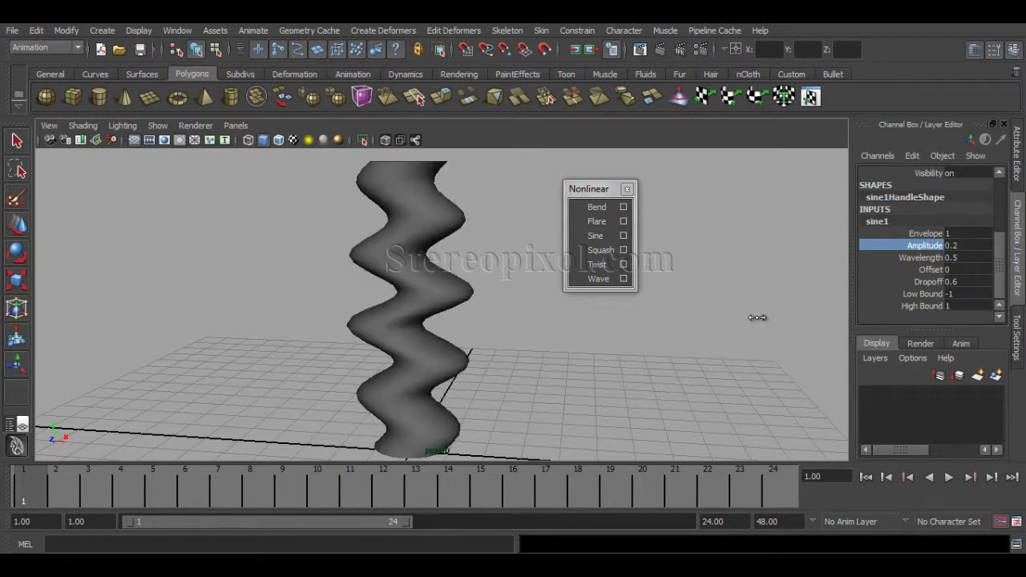
pyautogui.doubleClick(971, 280)
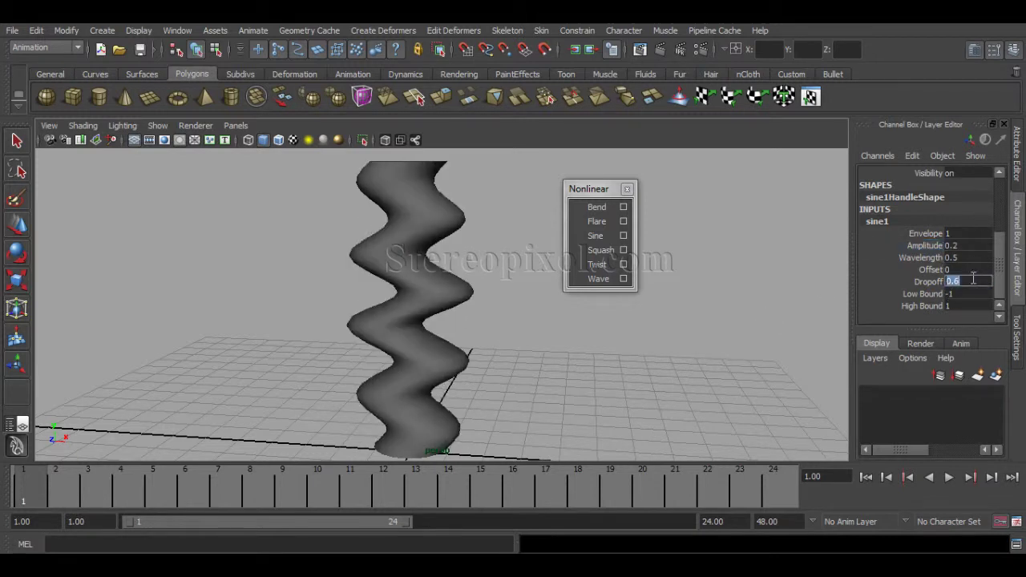
pyautogui.write('0')
pyautogui.press('Return')
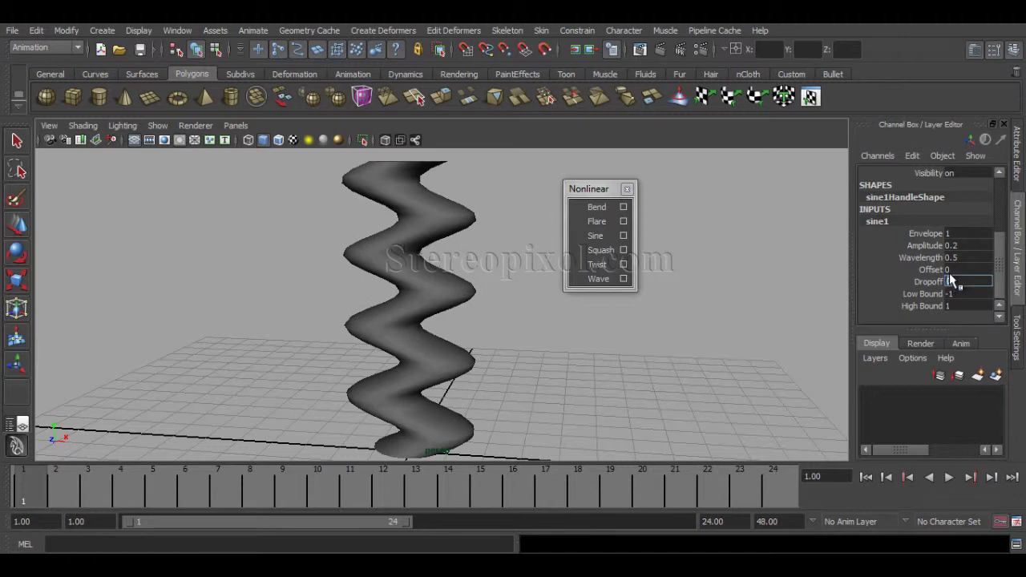
# - Turn sine1 Envelope down to 0 so the cylinder stands straight, tumbling around it
pyautogui.scroll(4, 1000, 232)
pyautogui.scroll(-2, 1000, 255)
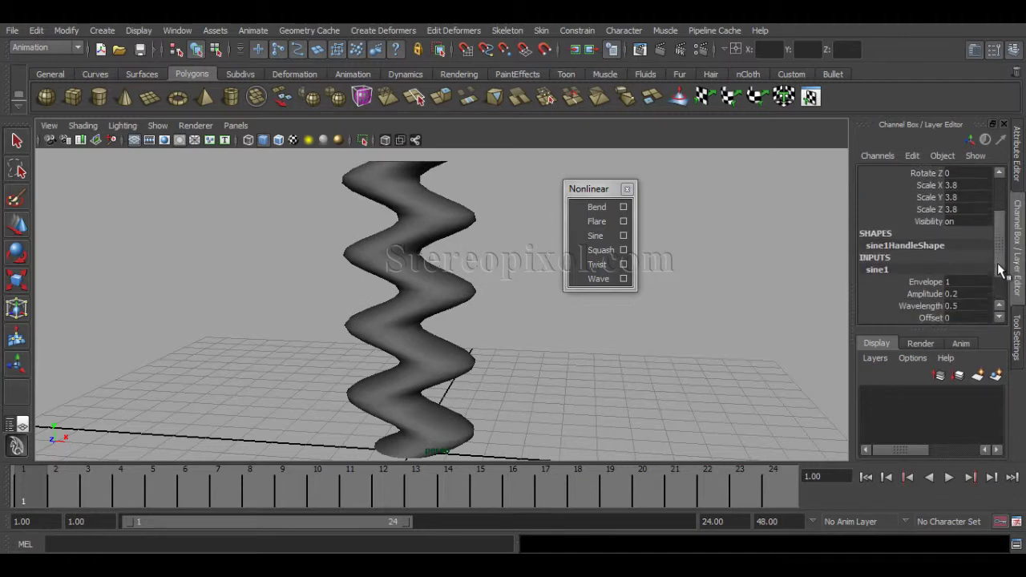
pyautogui.click(923, 271)
pyautogui.moveTo(798, 318); pyautogui.dragTo(790, 318, button='middle')
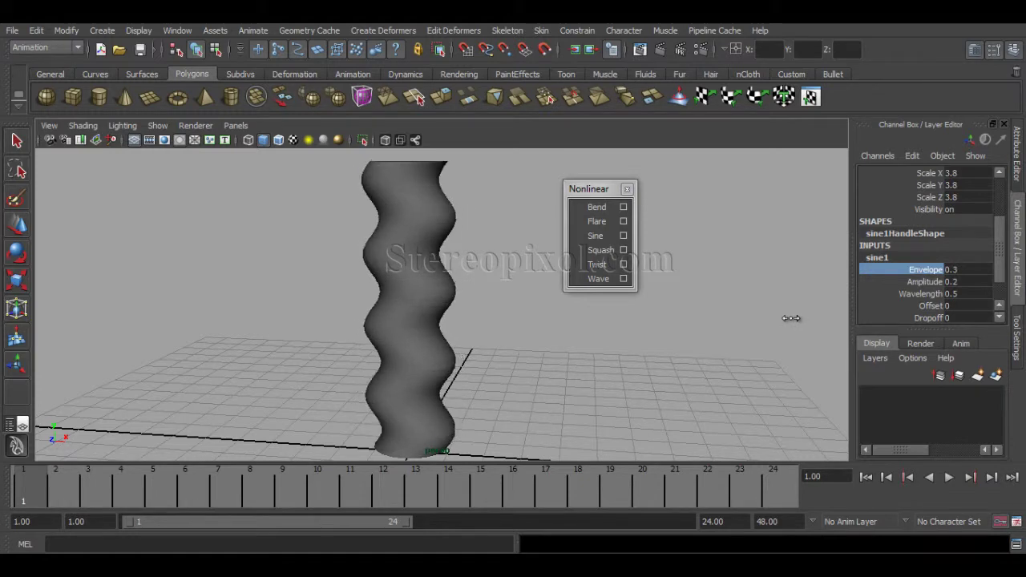
pyautogui.keyDown('alt'); pyautogui.moveTo(512, 366); pyautogui.dragTo(623, 350); pyautogui.keyUp('alt')
pyautogui.moveTo(689, 334); pyautogui.dragTo(653, 327, button='middle')
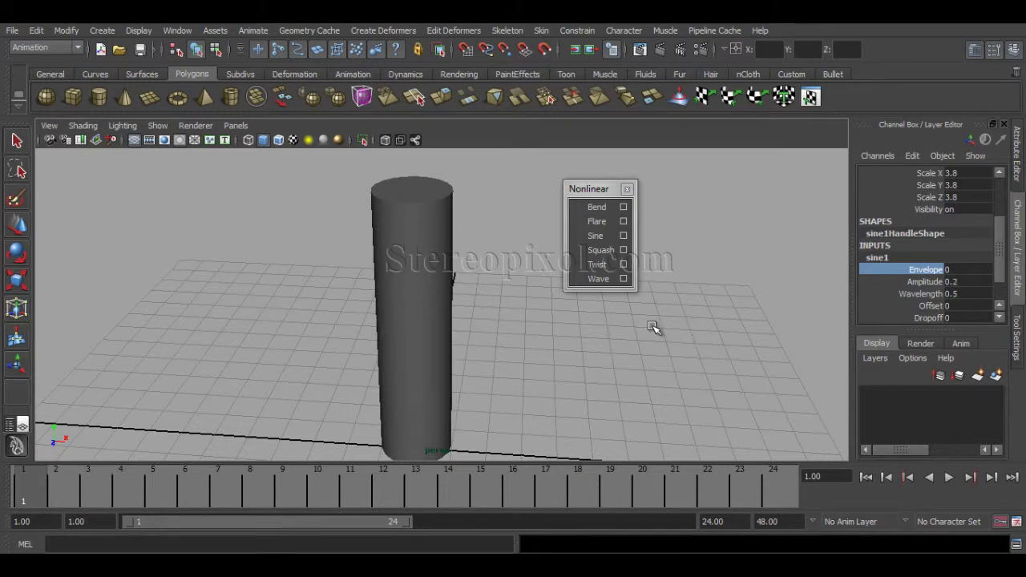
pyautogui.keyDown('alt'); pyautogui.moveTo(653, 327); pyautogui.dragTo(540, 360); pyautogui.keyUp('alt')
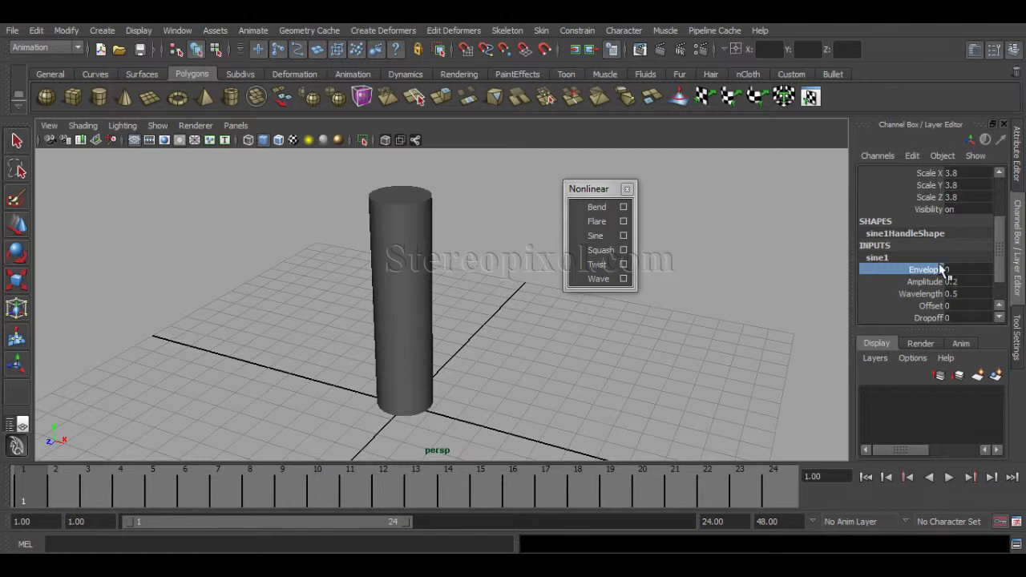
# - Bring sine1 Envelope back up to 0.6 and tumble around the twisted column to inspect it
pyautogui.moveTo(656, 341); pyautogui.dragTo(659, 342, button='middle')
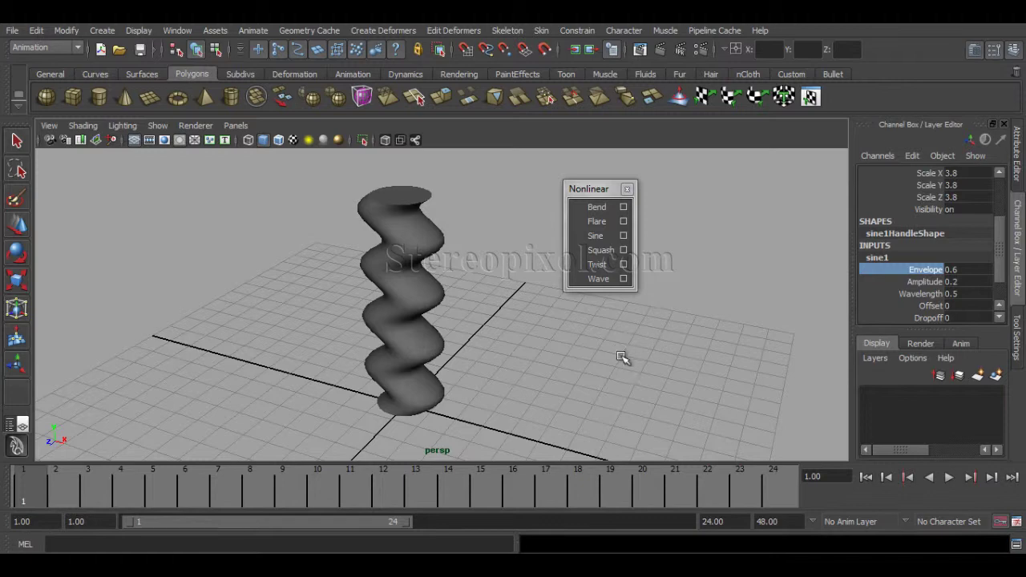
pyautogui.keyDown('alt'); pyautogui.moveTo(618, 353); pyautogui.dragTo(655, 355); pyautogui.keyUp('alt')
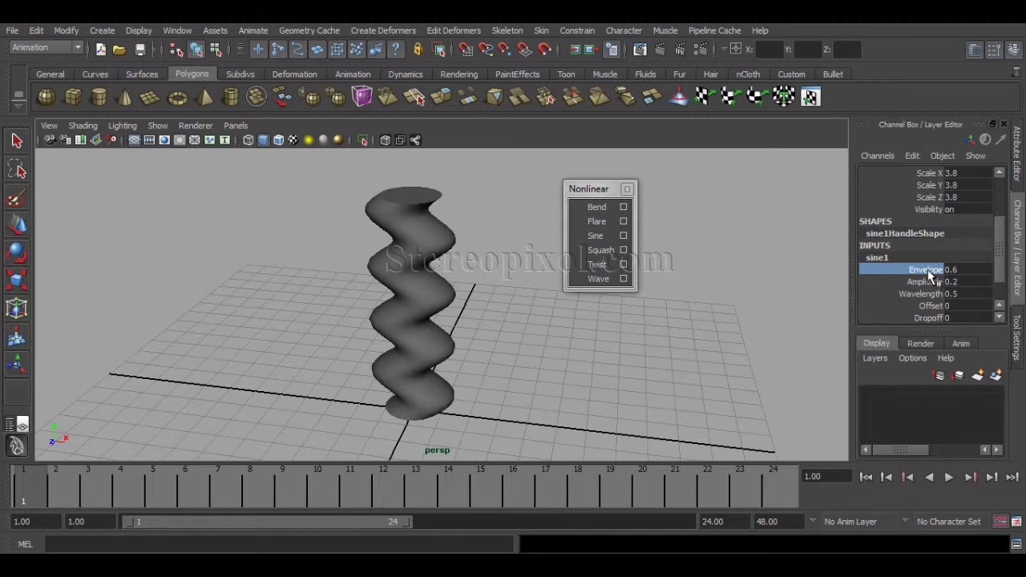
pyautogui.moveTo(1002, 274); pyautogui.dragTo(1002, 293)
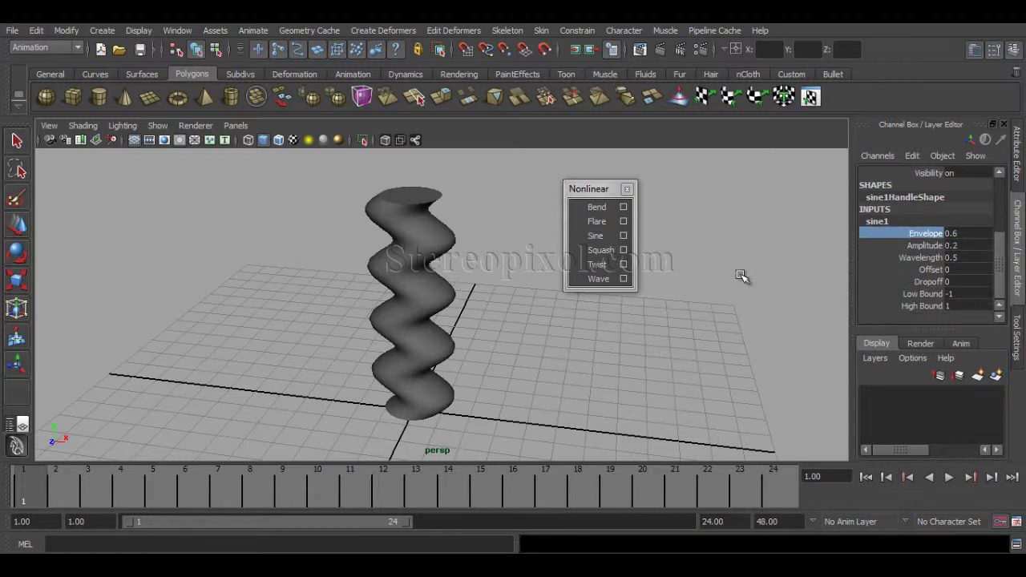
pyautogui.keyDown('alt'); pyautogui.moveTo(577, 361); pyautogui.dragTo(556, 358); pyautogui.keyUp('alt')
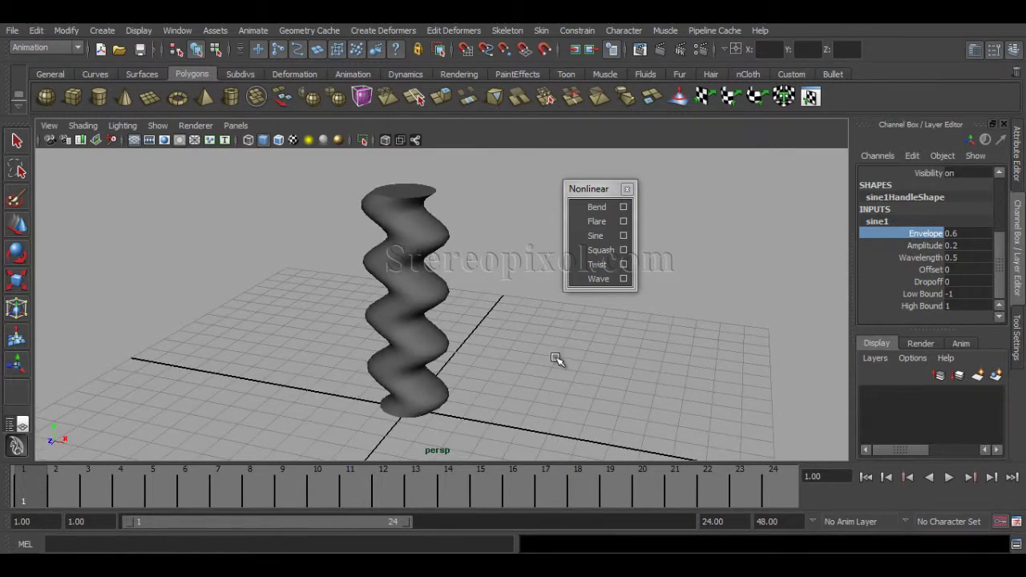